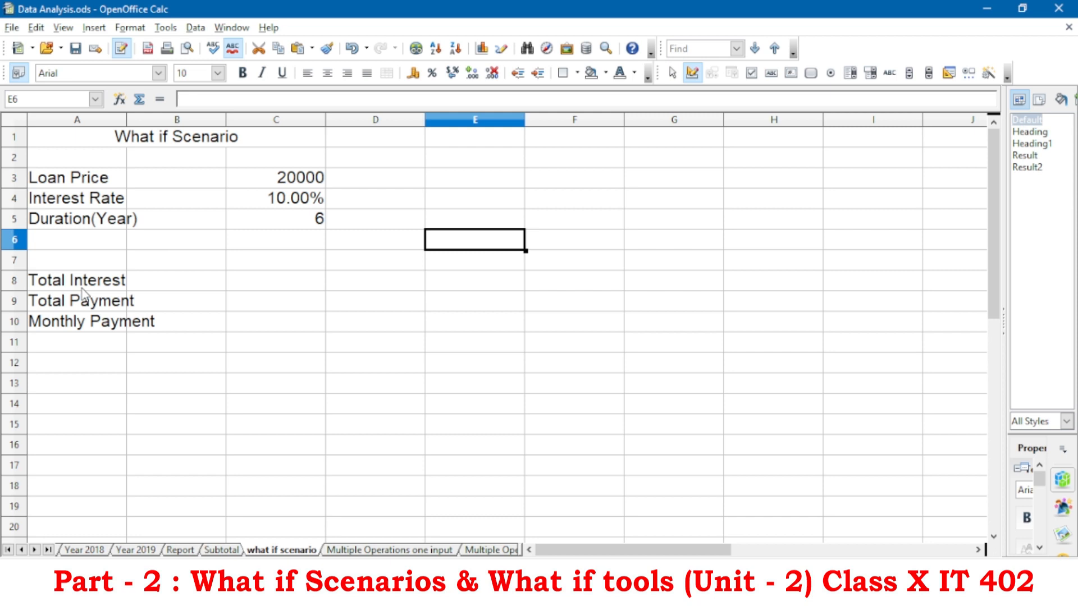
- Calculate Total Interest in C8 as loan price times interest rate times duration, using =C3*C4*C5
{"action": "left_click", "coordinate": [266, 283]}
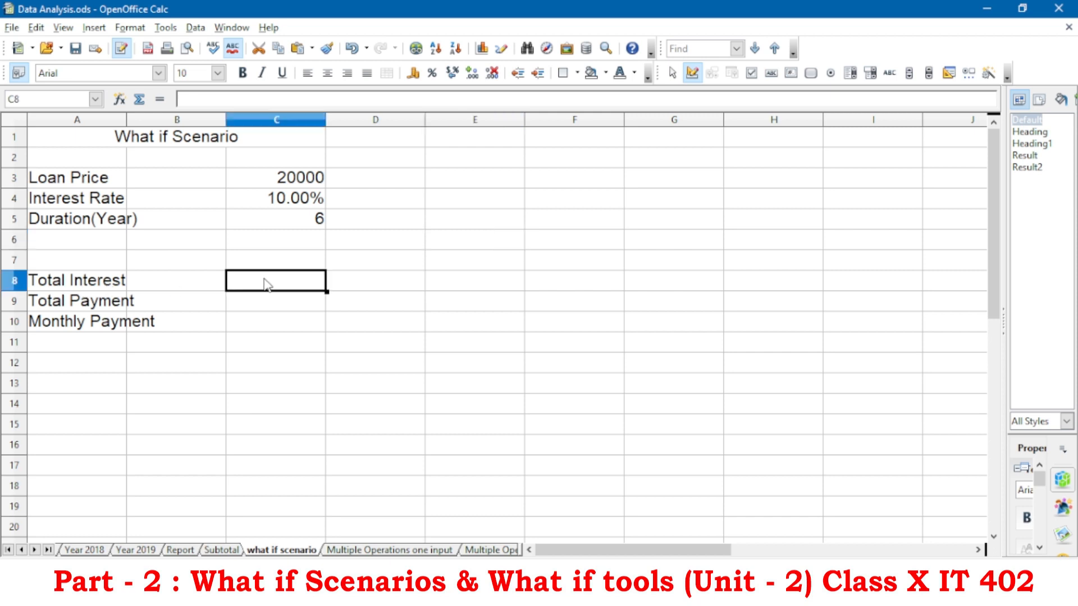
{"action": "type", "text": "="}
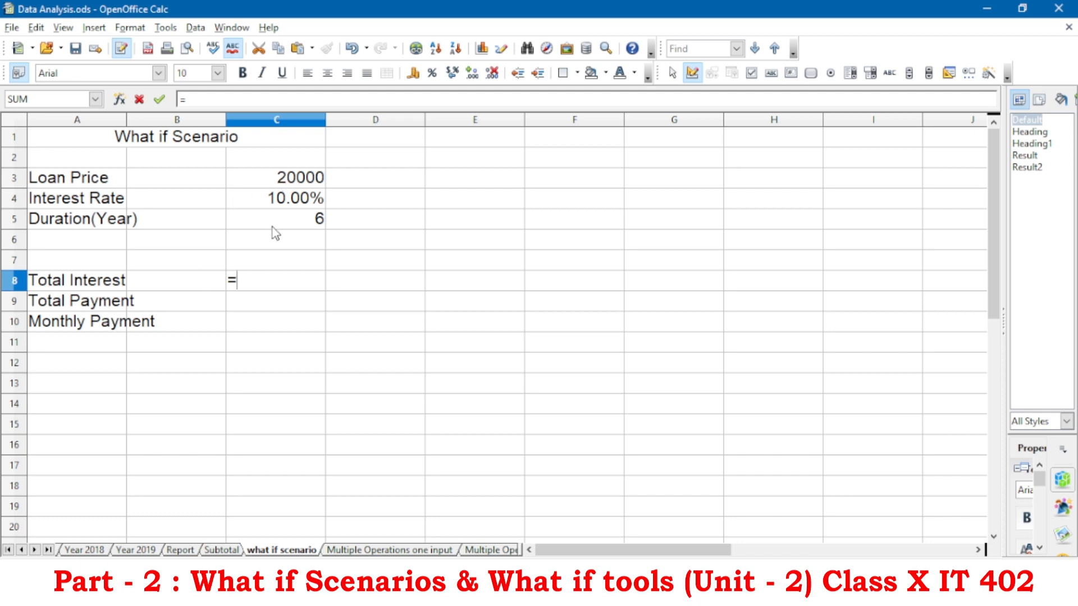
{"action": "key", "text": "BackSpace"}
{"action": "type", "text": "="}
{"action": "left_click", "coordinate": [276, 179]}
{"action": "type", "text": "*"}
{"action": "left_click", "coordinate": [281, 203]}
{"action": "type", "text": "*"}
{"action": "left_click", "coordinate": [281, 226]}
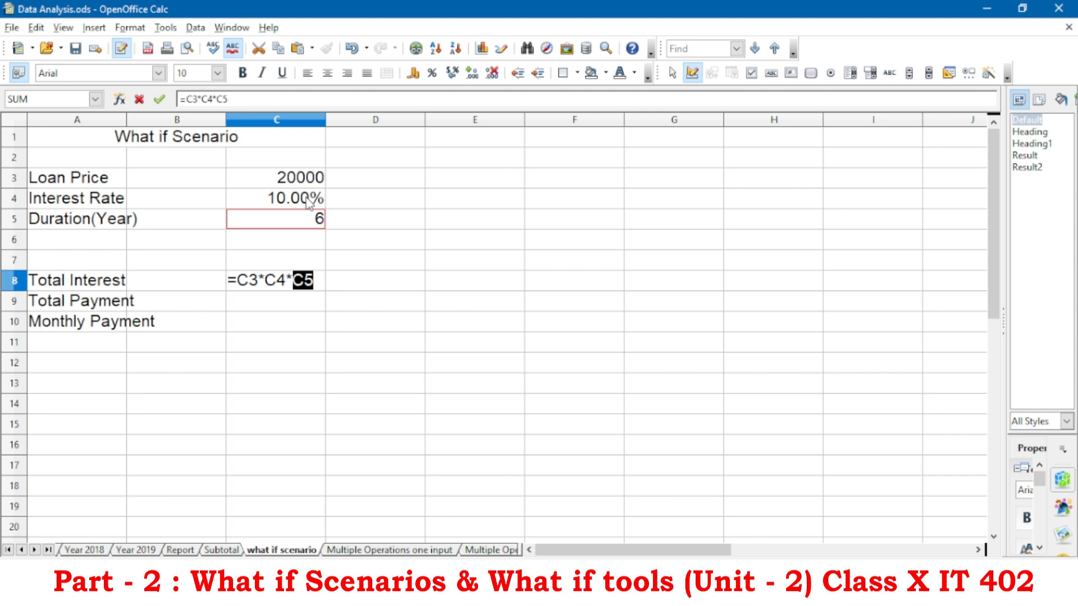
{"action": "key", "text": "Return"}
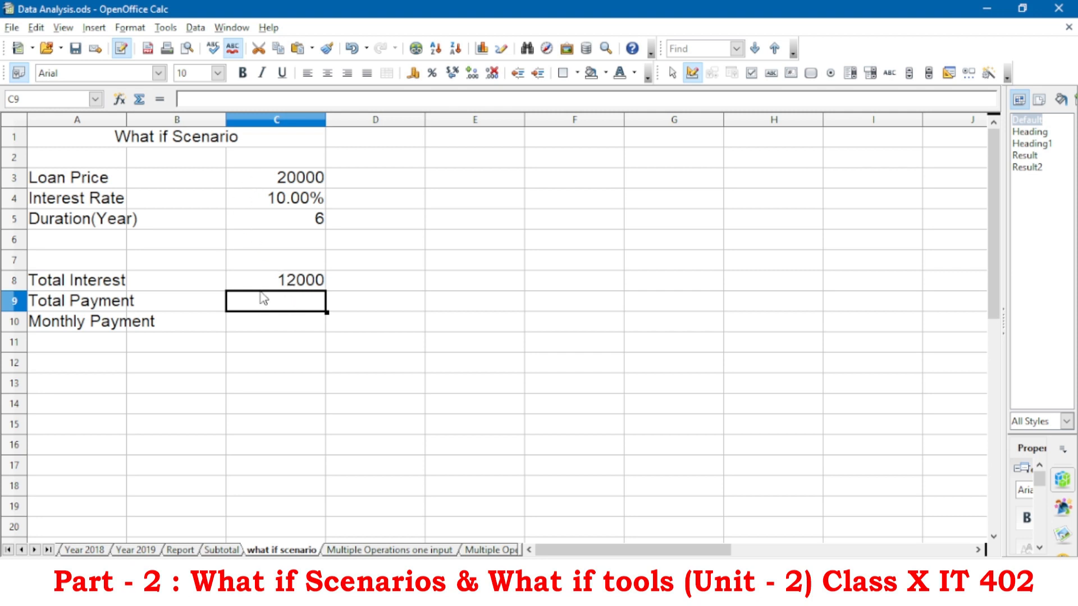
- Calculate Total Payment in C9 by adding the loan price in C3 and the total interest in C8
{"action": "type", "text": "="}
{"action": "left_click", "coordinate": [290, 179]}
{"action": "type", "text": "+"}
{"action": "left_click", "coordinate": [289, 283]}
{"action": "key", "text": "Return"}
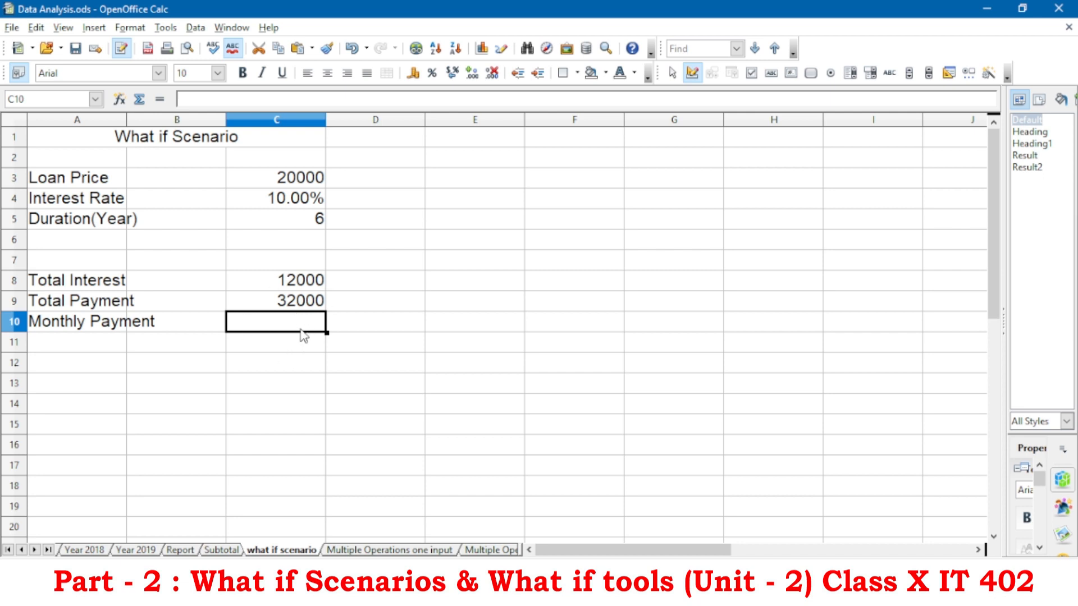
- Calculate Monthly Payment in C10 with the formula =C9/(C5*12)
{"action": "type", "text": "="}
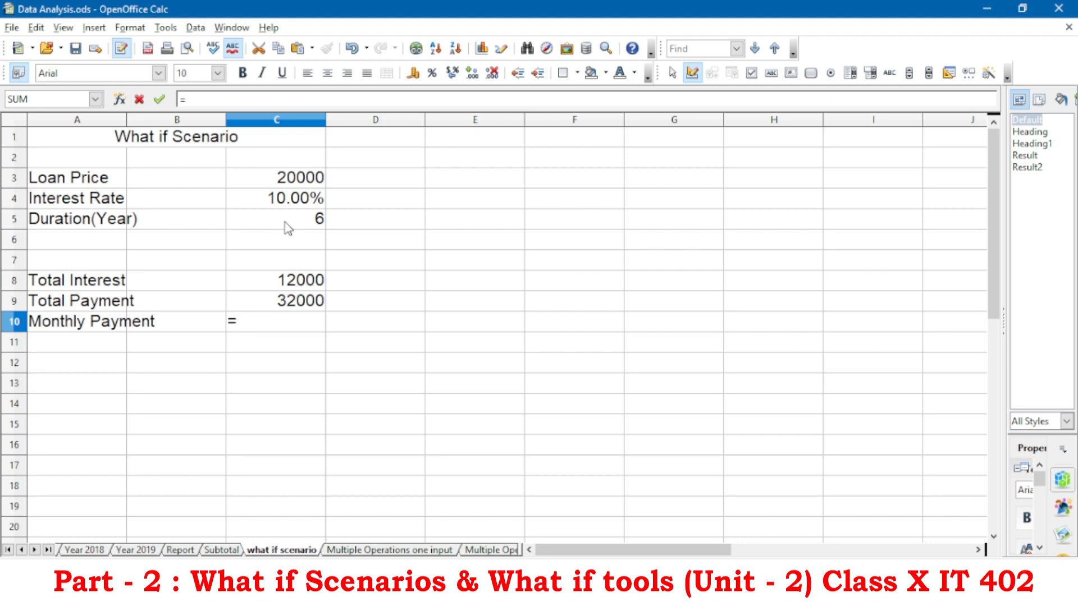
{"action": "left_click", "coordinate": [304, 308]}
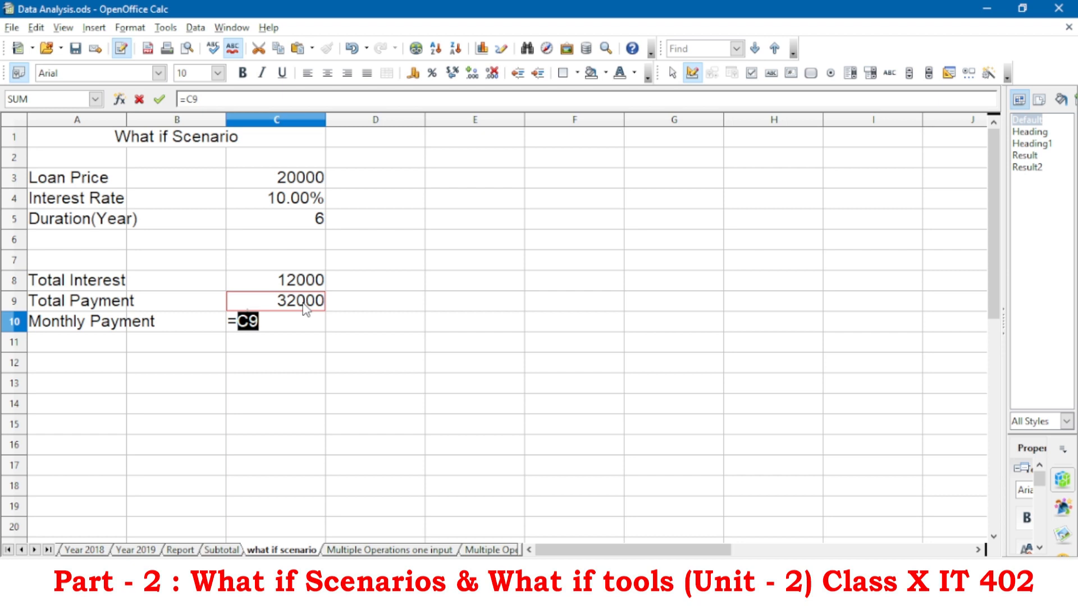
{"action": "type", "text": "/("}
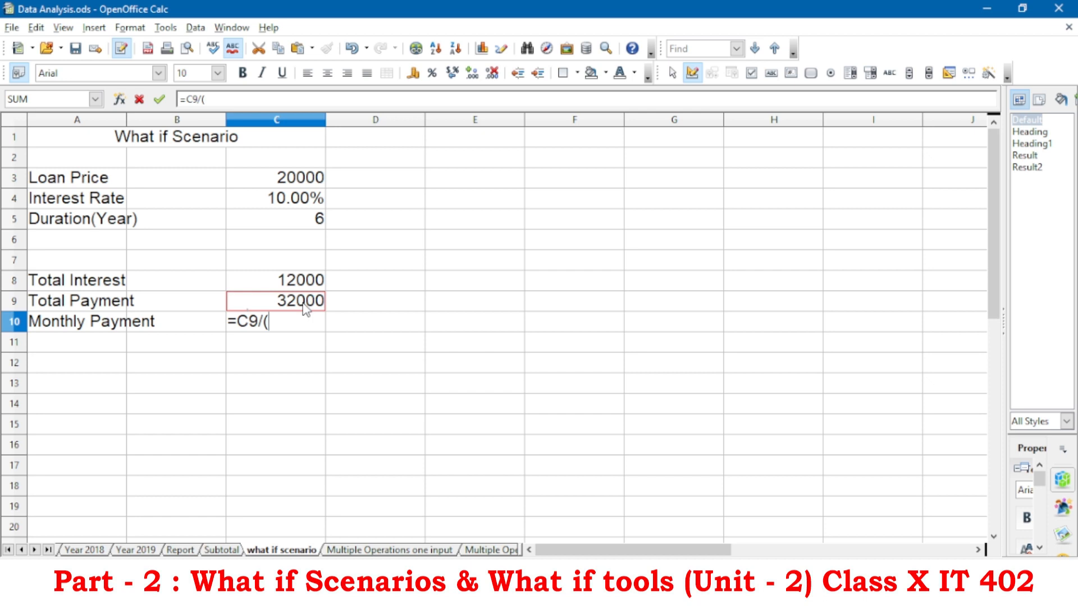
{"action": "left_click", "coordinate": [294, 219]}
{"action": "type", "text": "*1"}
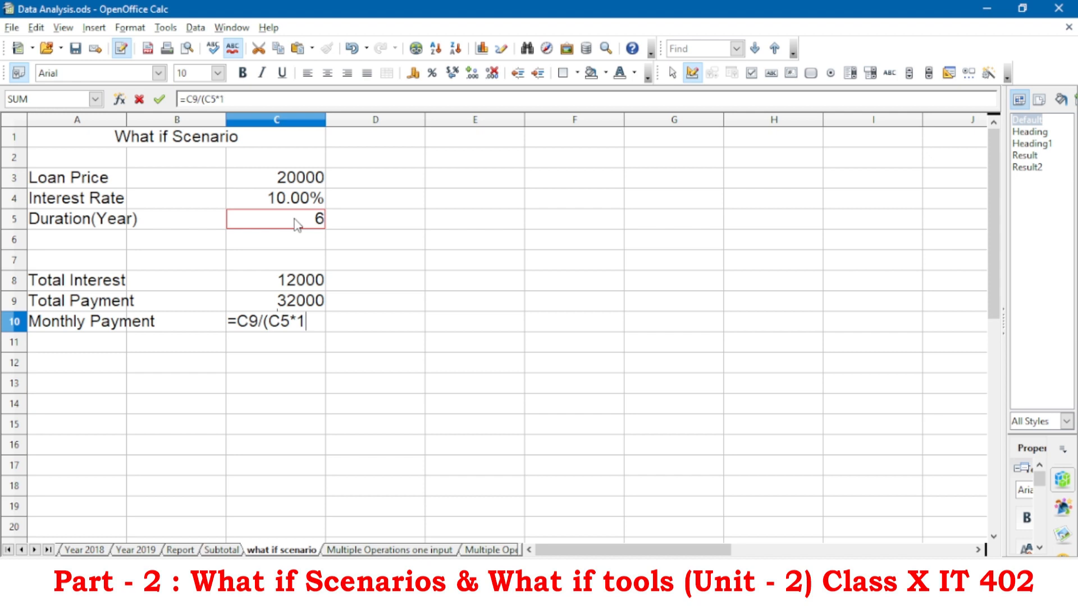
{"action": "type", "text": "2)"}
{"action": "key", "text": "Return"}
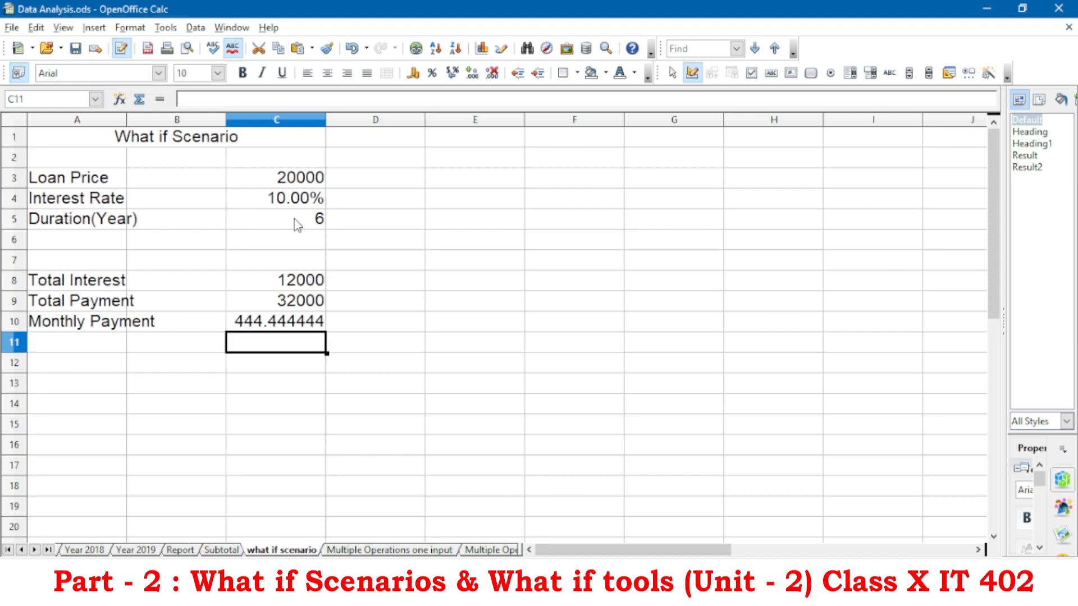
- Reduce the Monthly Payment value in C10 to two decimal places
{"action": "left_click", "coordinate": [271, 325]}
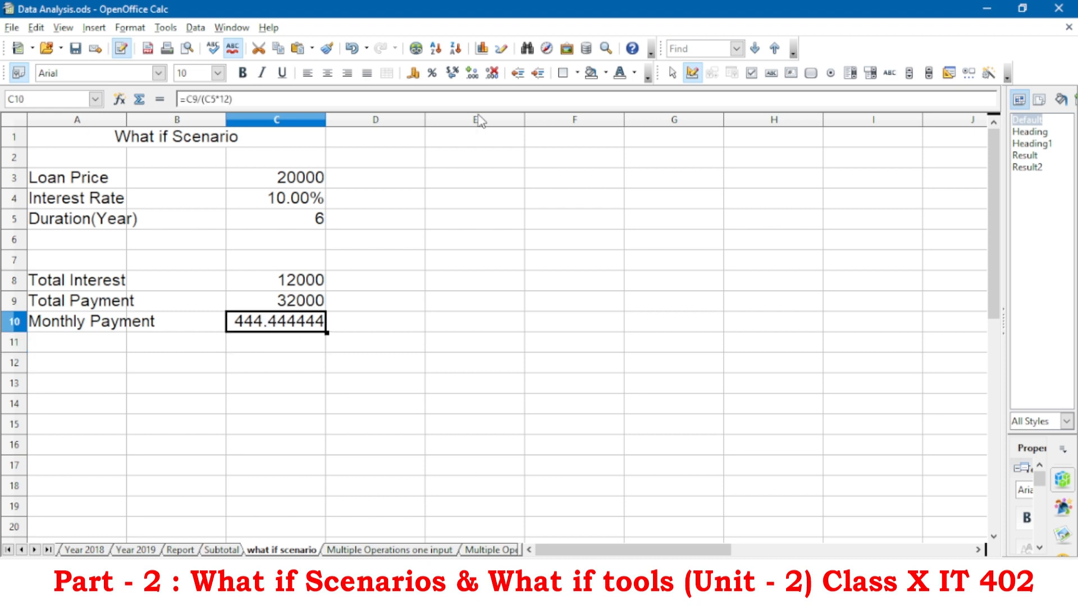
{"action": "left_click", "coordinate": [490, 79]}
{"action": "left_click", "coordinate": [489, 77]}
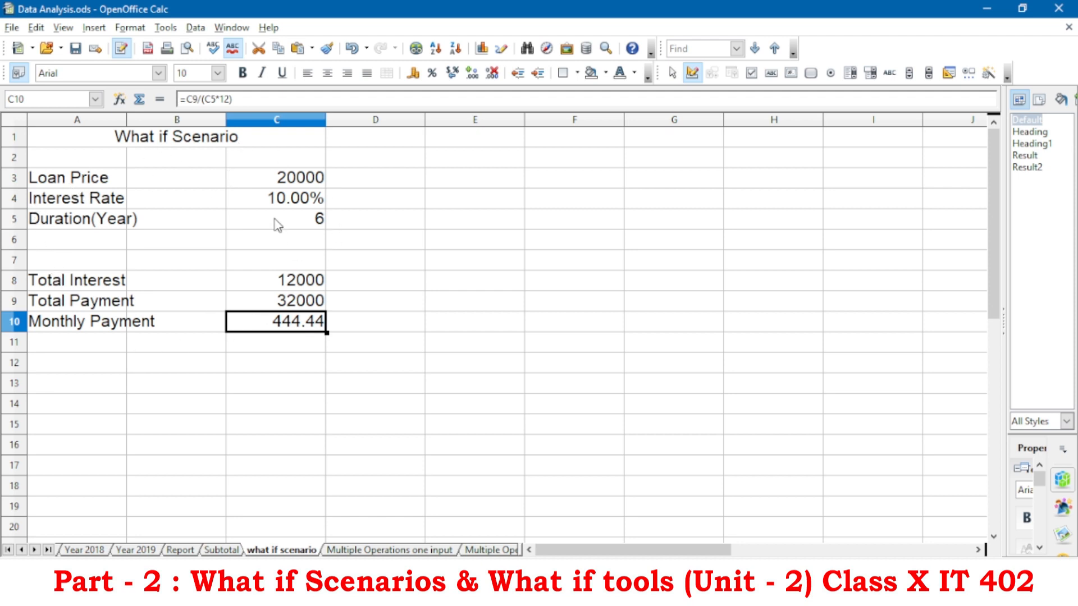
{"action": "left_click", "coordinate": [195, 204]}
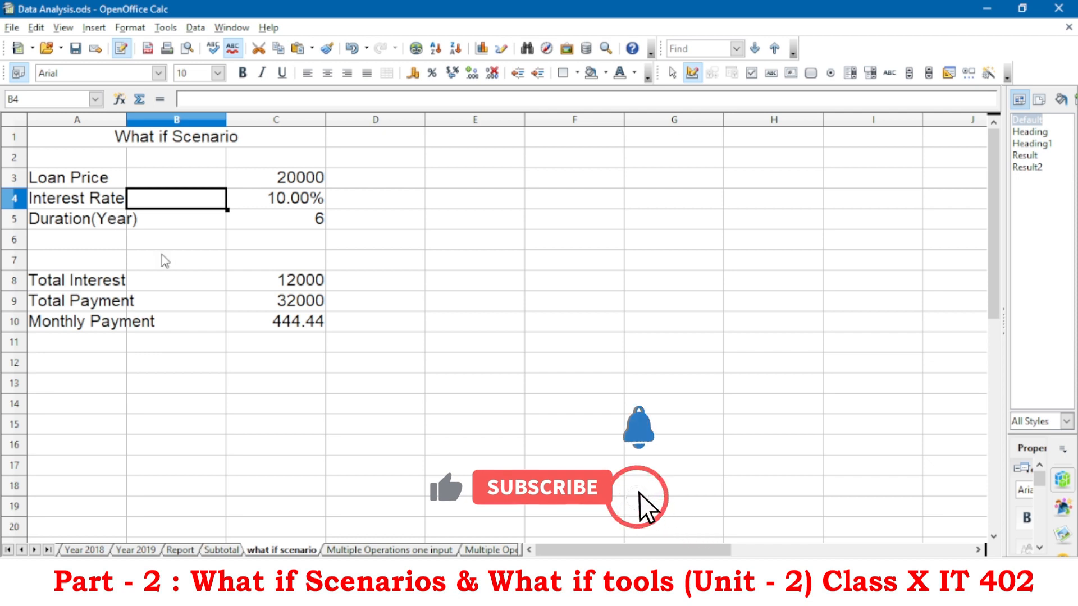
{"action": "left_click", "coordinate": [164, 259]}
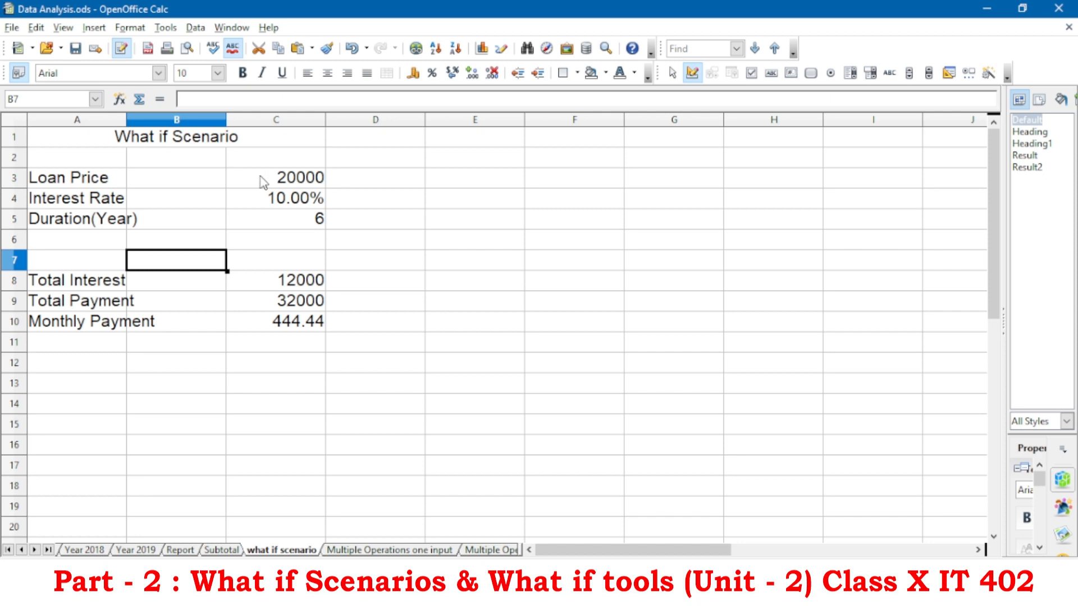
- Begin a new scenario for the range A3:C10 and name it Scenario_1
{"action": "left_click_drag", "start_coordinate": [78, 181], "coordinate": [292, 323]}
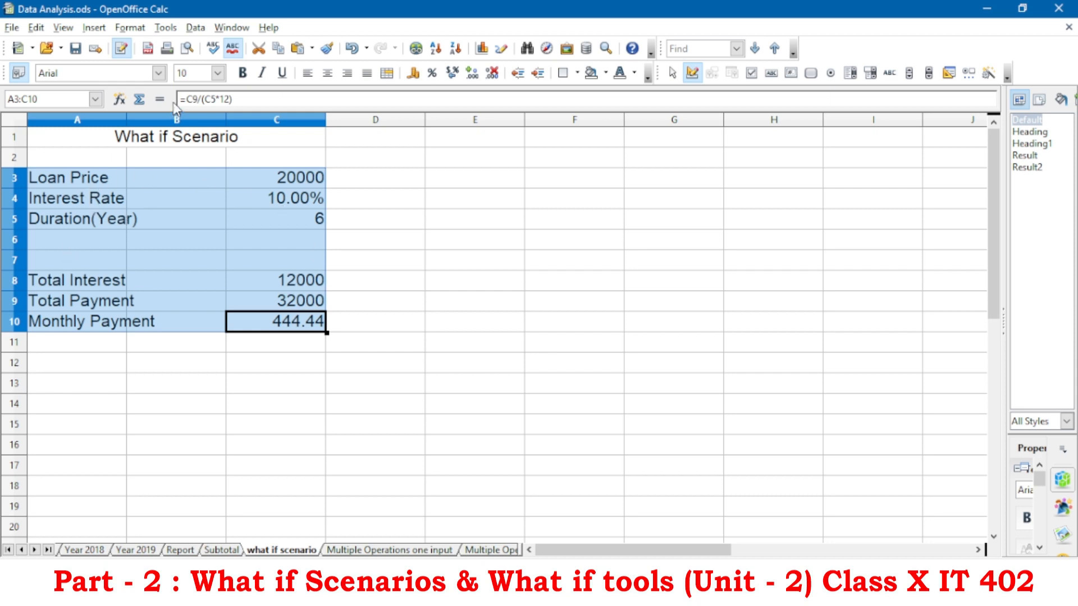
{"action": "left_click", "coordinate": [171, 28]}
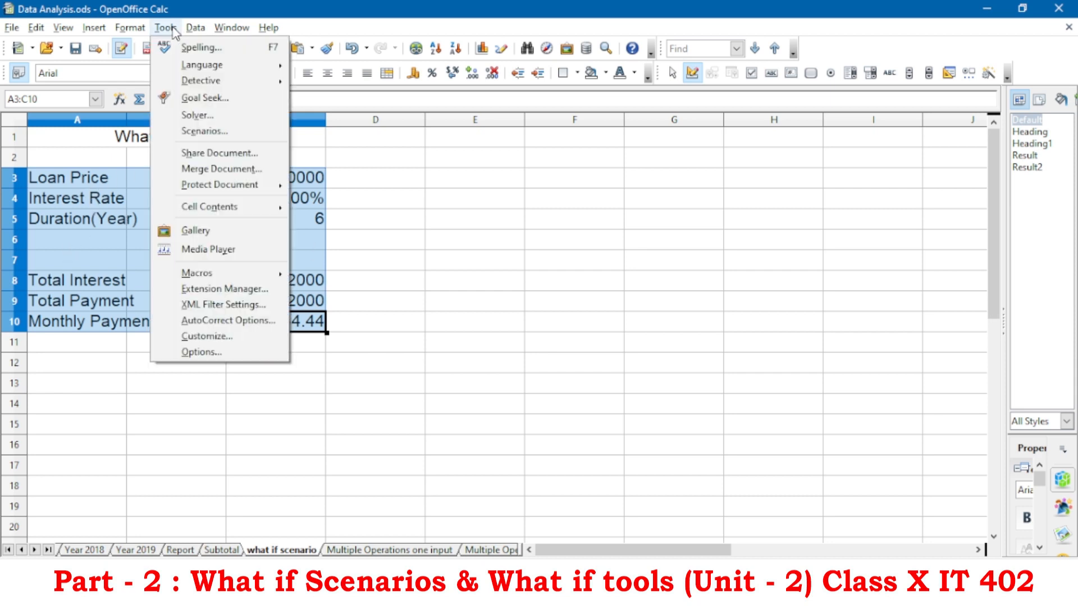
{"action": "left_click", "coordinate": [202, 135]}
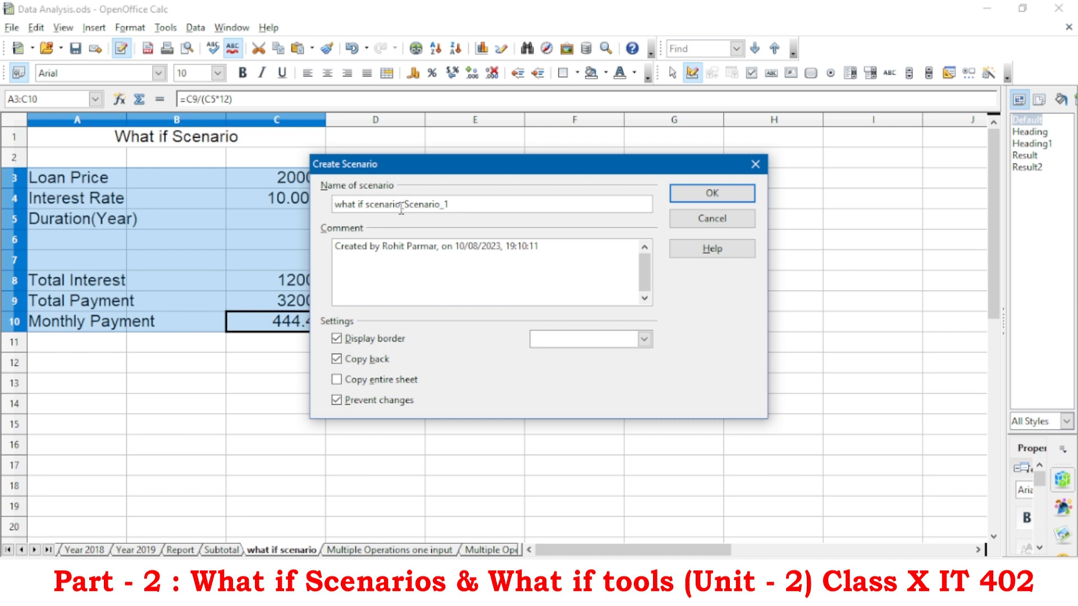
{"action": "key", "text": "BackSpace"}
{"action": "key", "text": "BackSpace"}
{"action": "key", "text": "BackSpace"}
{"action": "key", "text": "BackSpace"}
{"action": "key", "text": "BackSpace"}
{"action": "key", "text": "BackSpace"}
{"action": "key", "text": "BackSpace"}
{"action": "key", "text": "BackSpace"}
{"action": "key", "text": "BackSpace"}
{"action": "key", "text": "BackSpace"}
{"action": "key", "text": "BackSpace"}
{"action": "key", "text": "BackSpace"}
{"action": "key", "text": "BackSpace"}
{"action": "key", "text": "BackSpace"}
{"action": "key", "text": "BackSpace"}
{"action": "key", "text": "BackSpace"}
{"action": "key", "text": "BackSpace"}
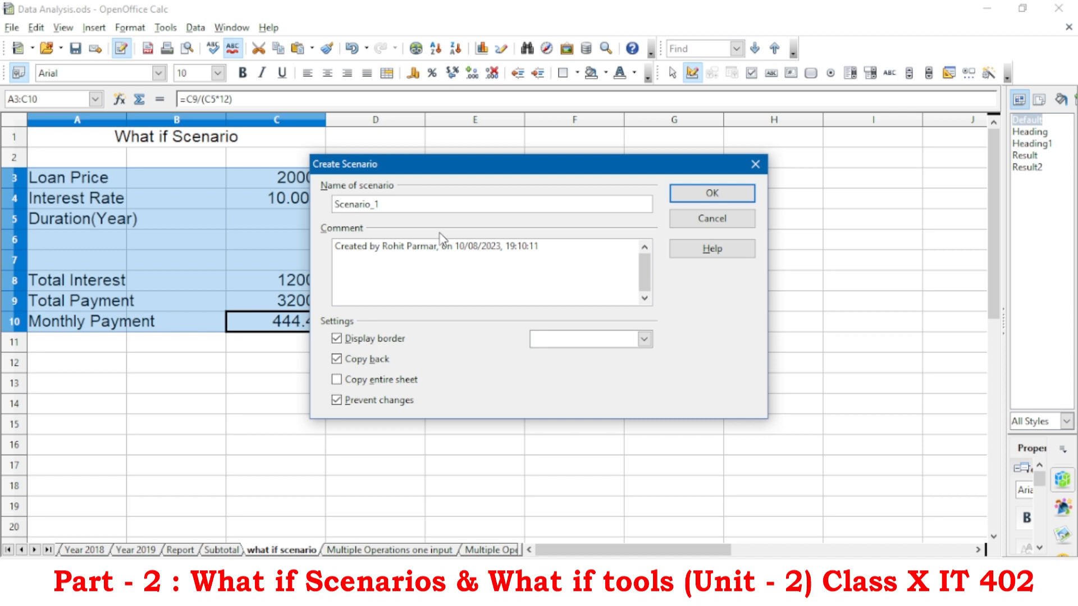
- Add a second line reading 20000 to the scenario's comment, keeping the loan data uncovered by the dialog
{"action": "left_click", "coordinate": [560, 254]}
{"action": "left_click_drag", "start_coordinate": [559, 171], "coordinate": [664, 157]}
{"action": "type", "text": "20000"}
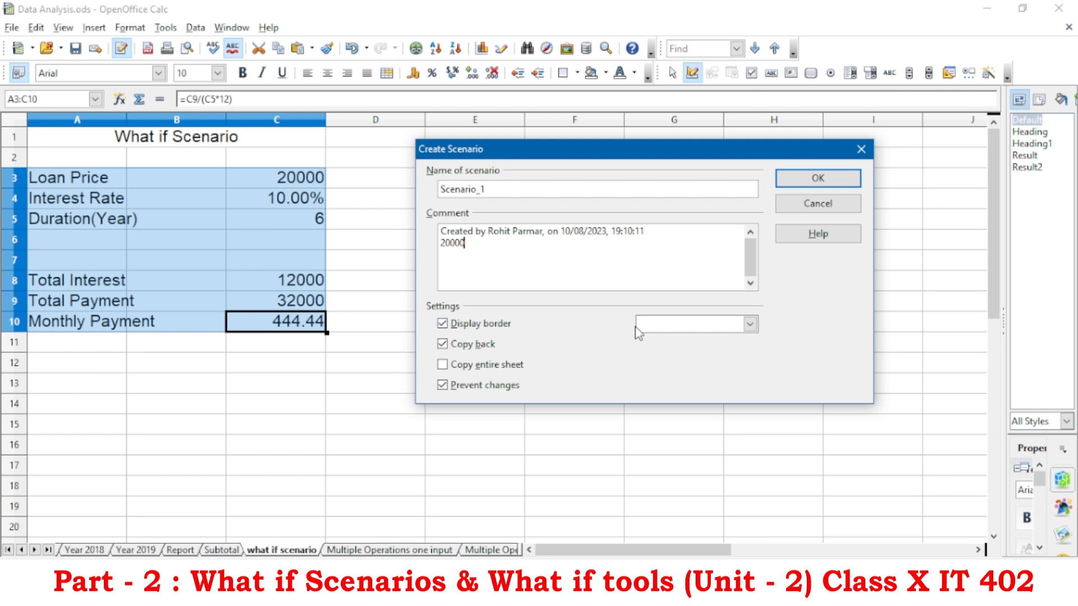
- Give Scenario_1 a Purple 2 border, turn off Copy back, and create the scenario
{"action": "left_click", "coordinate": [663, 329]}
{"action": "scroll", "coordinate": [674, 365], "scroll_direction": "down", "scroll_amount": 6}
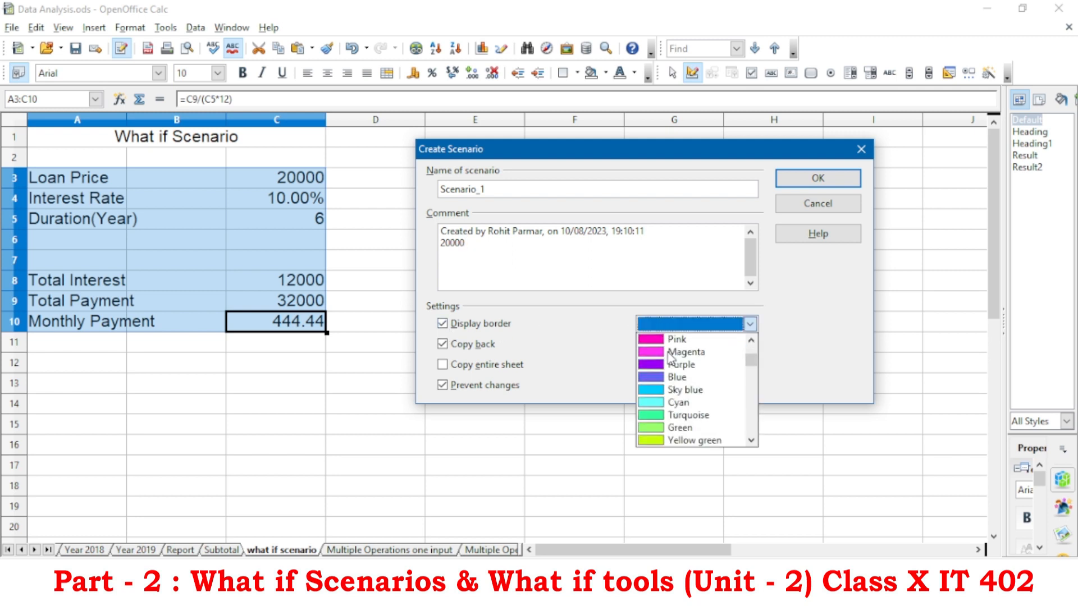
{"action": "scroll", "coordinate": [677, 371], "scroll_direction": "down", "scroll_amount": 5}
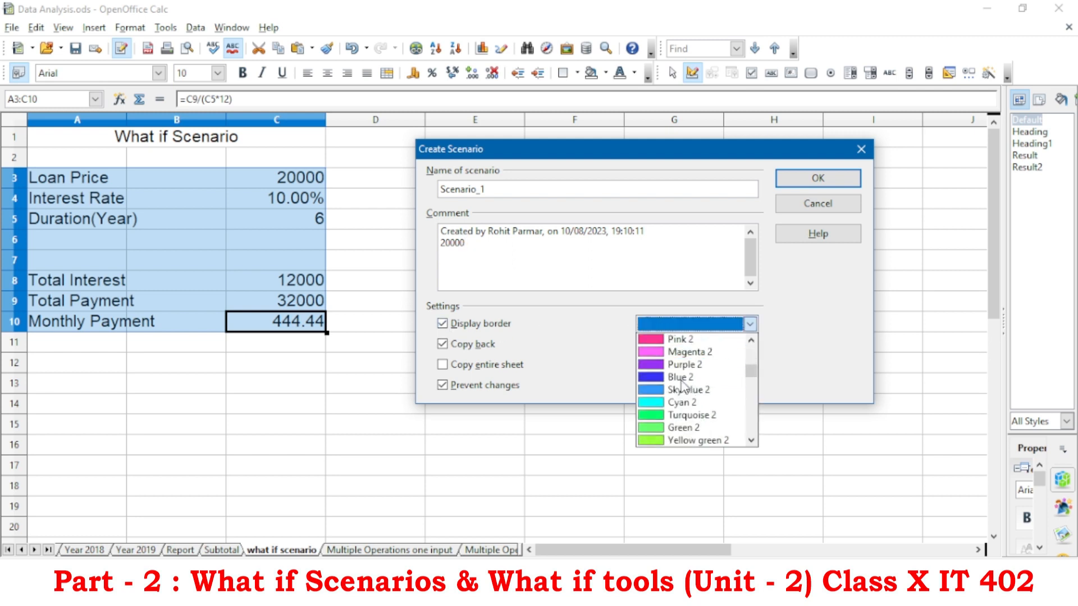
{"action": "left_click", "coordinate": [682, 365]}
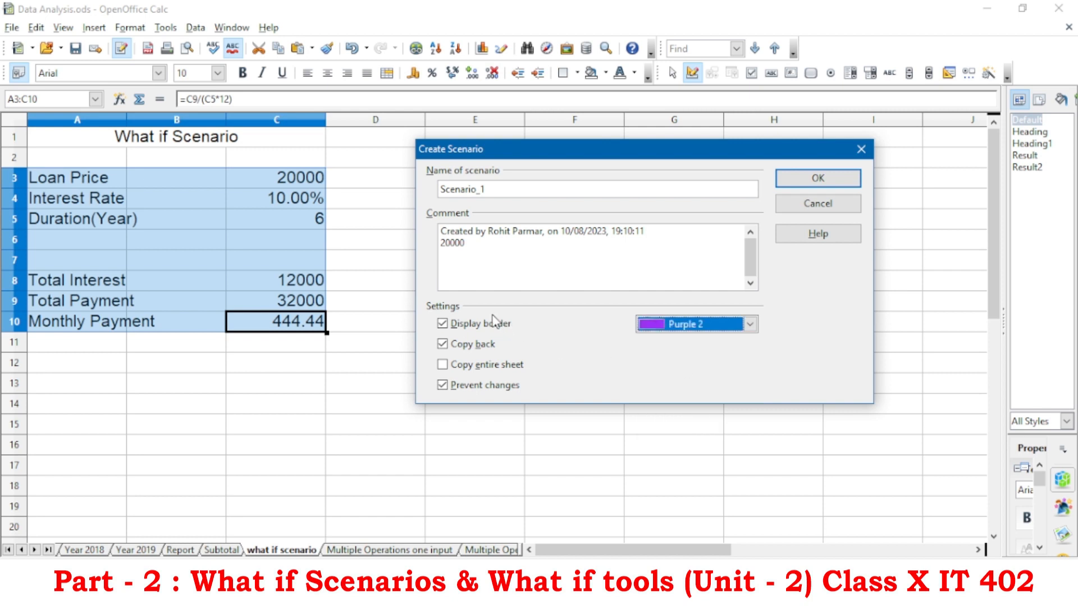
{"action": "left_click", "coordinate": [443, 345]}
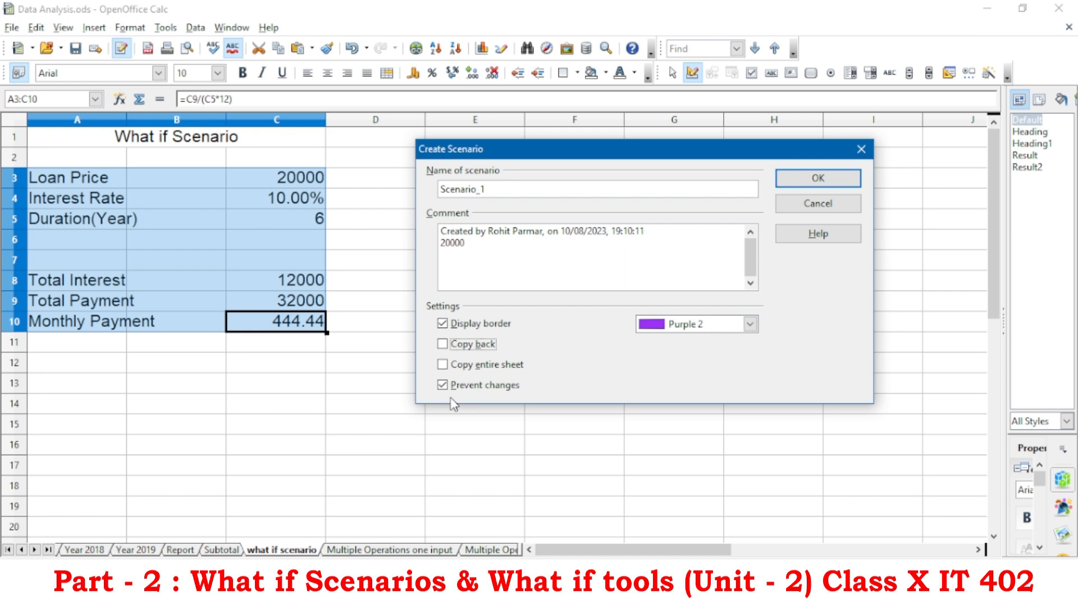
{"action": "left_click", "coordinate": [802, 186]}
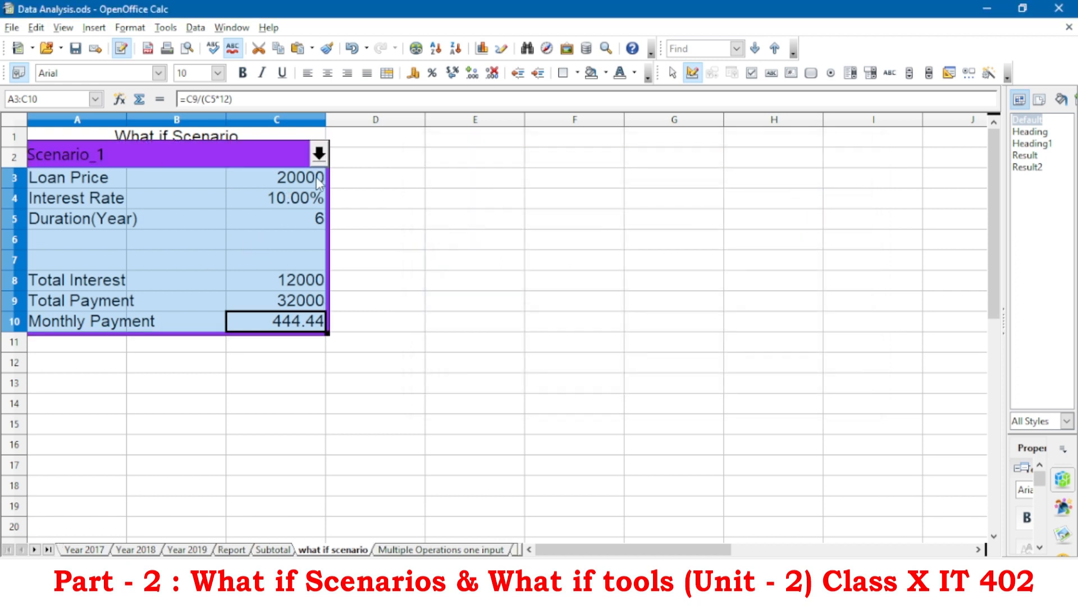
- Check the list of available scenarios, and change the Loan Price in C3 to 50000
{"action": "left_click", "coordinate": [319, 155]}
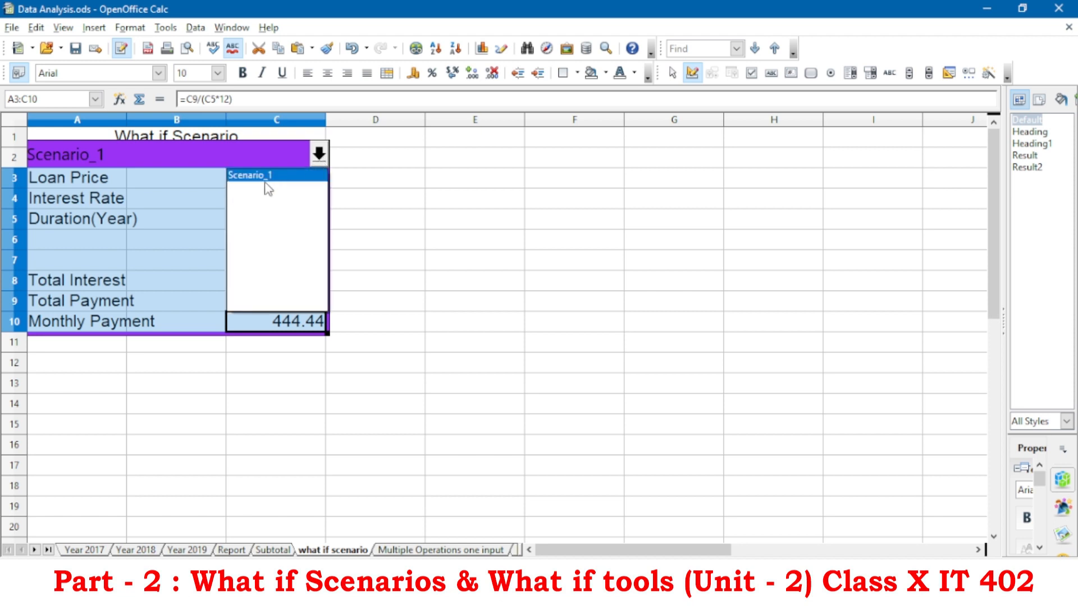
{"action": "left_click", "coordinate": [386, 203]}
{"action": "left_click", "coordinate": [292, 219]}
{"action": "left_click", "coordinate": [289, 181]}
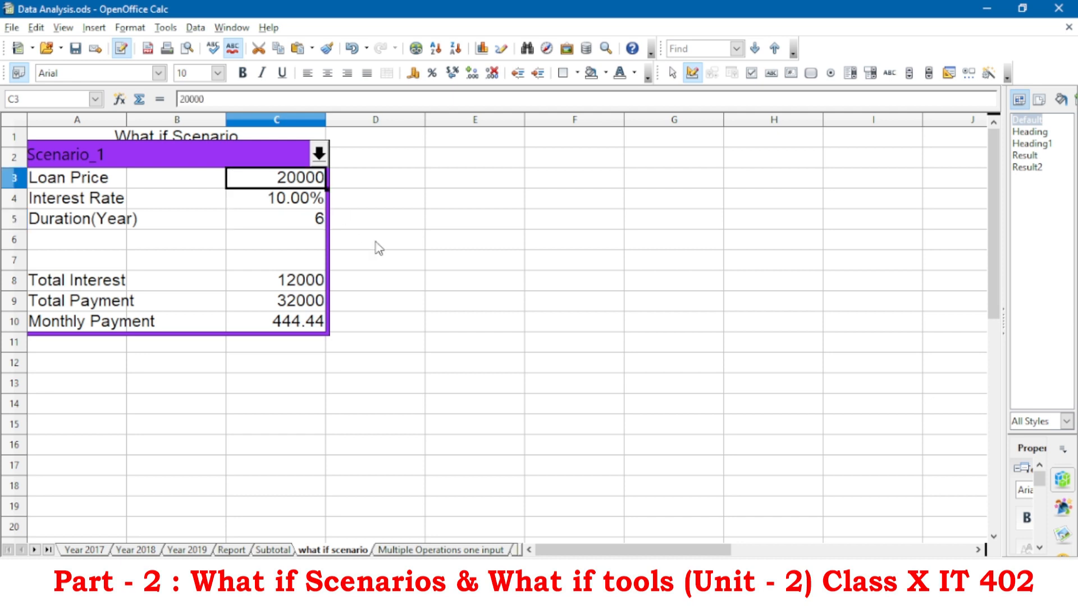
{"action": "type", "text": "50000"}
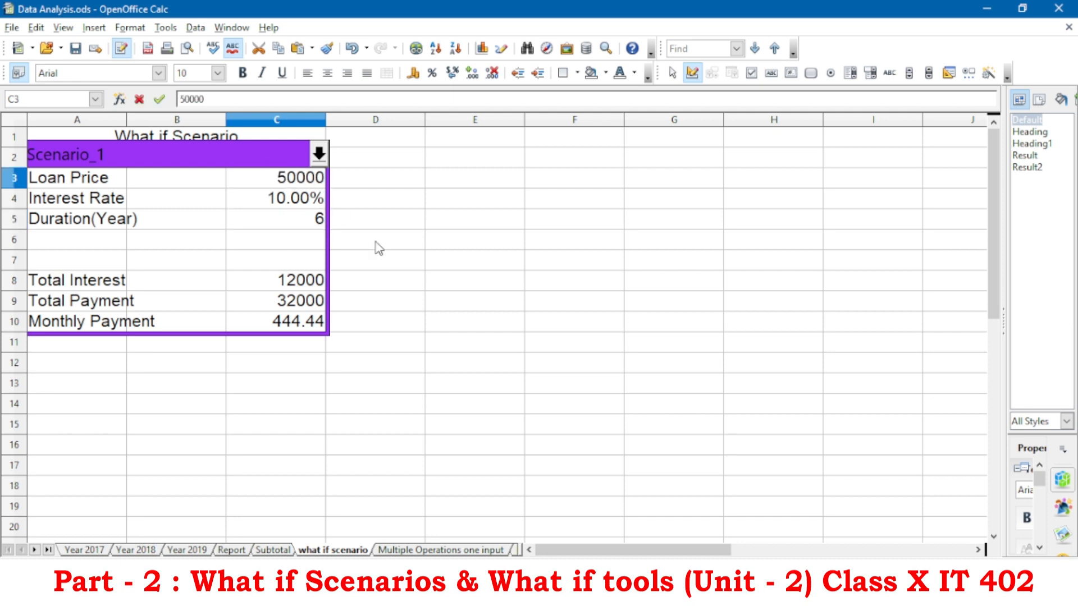
{"action": "key", "text": "Return"}
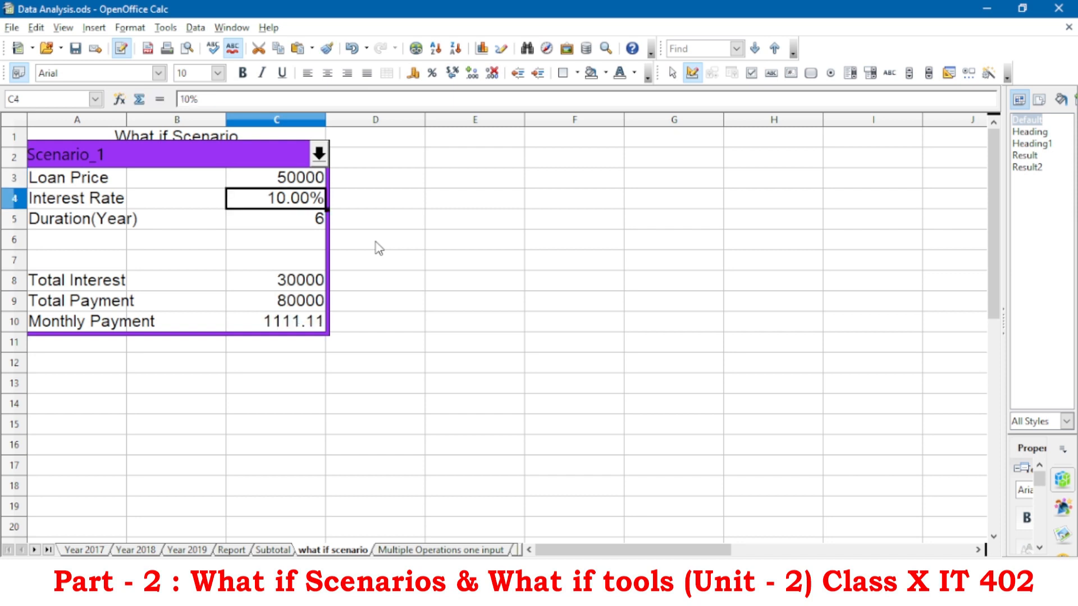
- Begin another scenario for the range A3:C10 and name it Scenario_2
{"action": "left_click", "coordinate": [216, 279]}
{"action": "left_click_drag", "start_coordinate": [118, 185], "coordinate": [293, 324]}
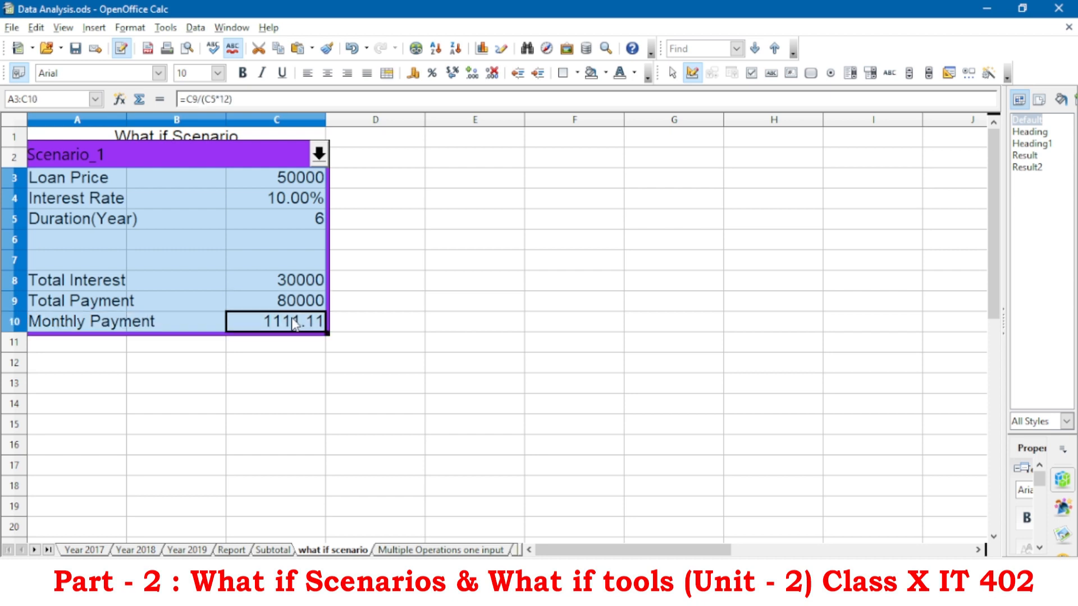
{"action": "left_click", "coordinate": [165, 27]}
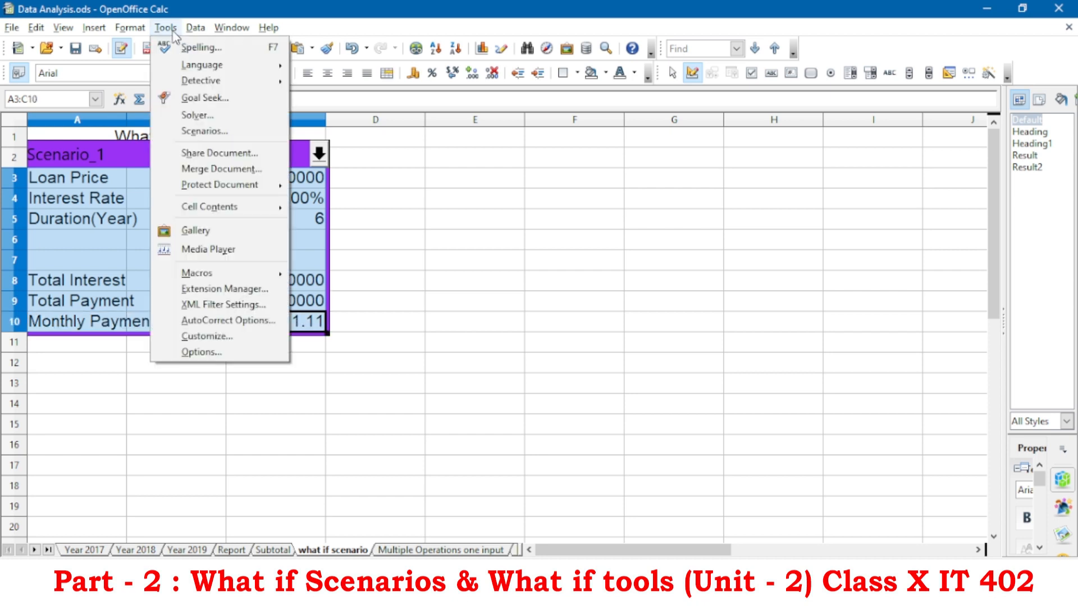
{"action": "left_click", "coordinate": [203, 132]}
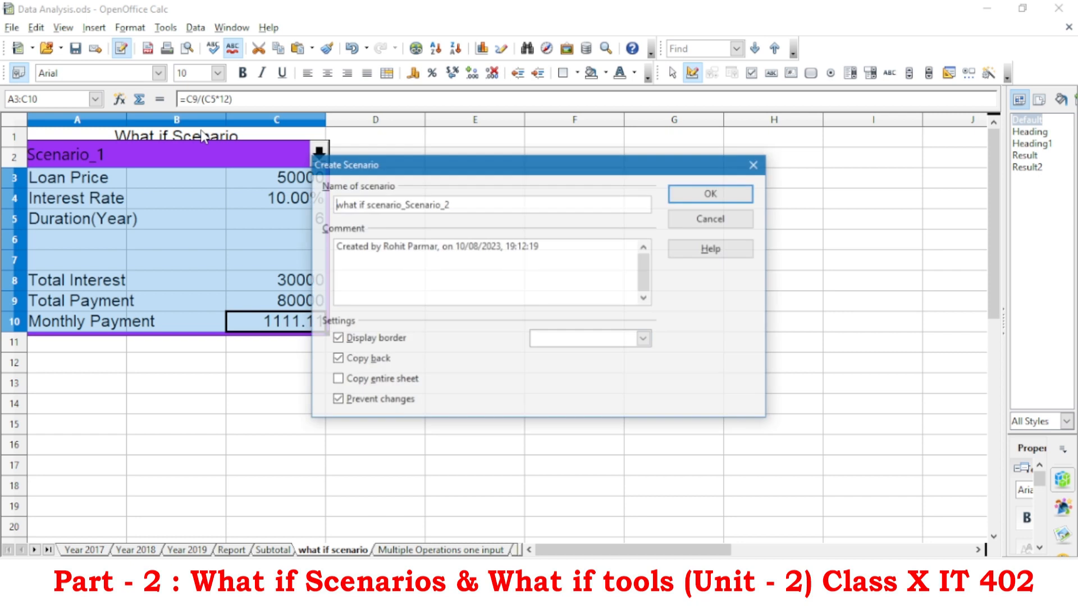
{"action": "left_click", "coordinate": [404, 204]}
{"action": "key", "text": "BackSpace"}
{"action": "key", "text": "BackSpace"}
{"action": "key", "text": "BackSpace"}
{"action": "key", "text": "BackSpace"}
{"action": "key", "text": "BackSpace"}
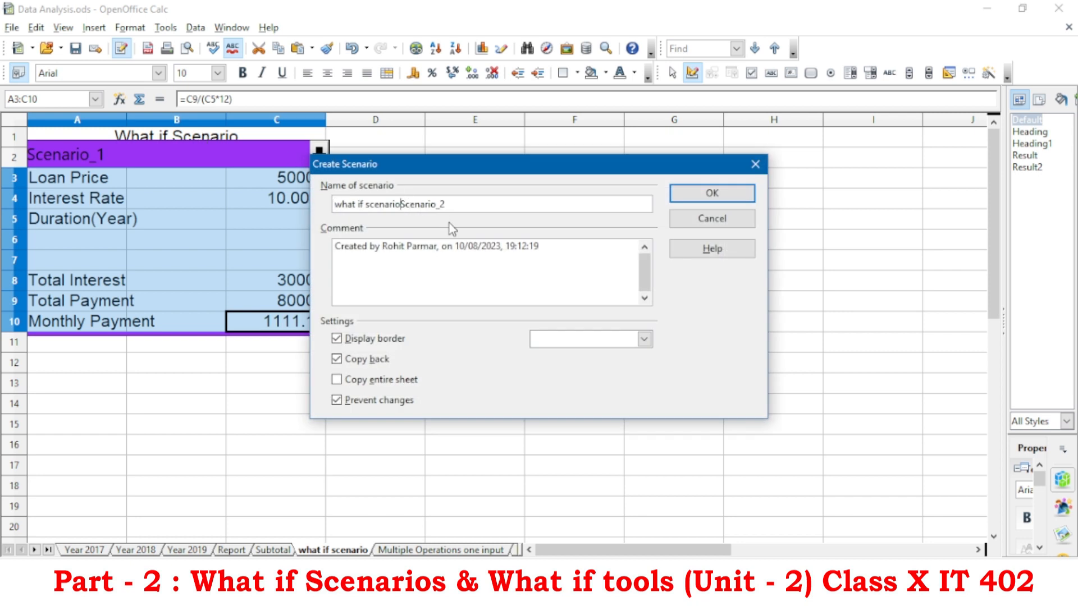
{"action": "key", "text": "BackSpace"}
{"action": "key", "text": "BackSpace"}
{"action": "key", "text": "BackSpace"}
{"action": "key", "text": "BackSpace"}
{"action": "key", "text": "BackSpace"}
{"action": "key", "text": "BackSpace"}
{"action": "key", "text": "BackSpace"}
{"action": "key", "text": "BackSpace"}
{"action": "key", "text": "BackSpace"}
{"action": "key", "text": "BackSpace"}
{"action": "key", "text": "BackSpace"}
{"action": "key", "text": "BackSpace"}
- Add a second comment line reading 50000 to Scenario_2, keeping the loan data uncovered by the dialog
{"action": "left_click", "coordinate": [567, 246]}
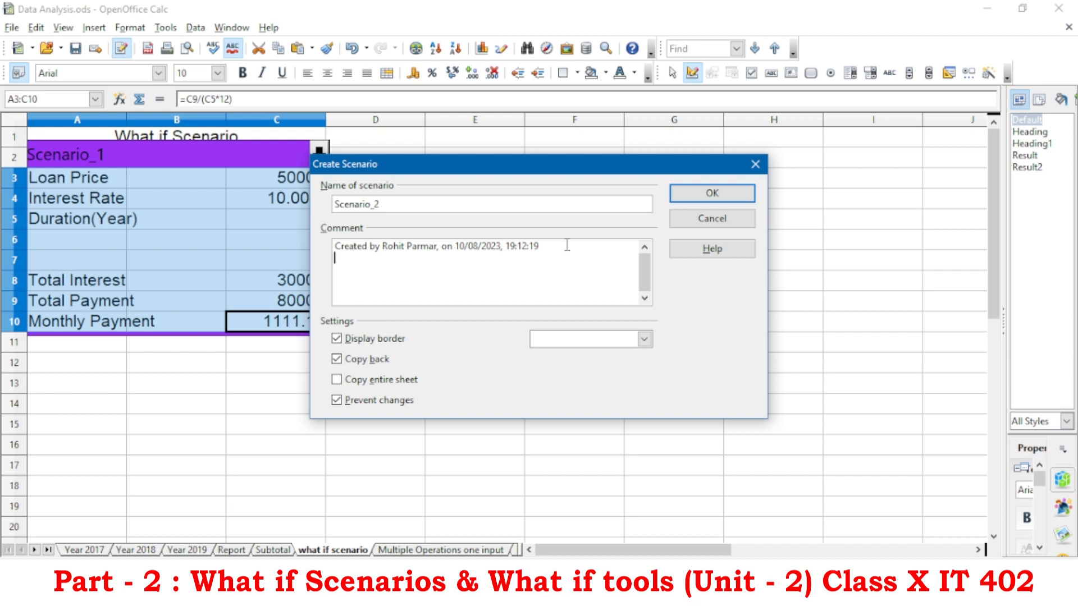
{"action": "type", "text": "50000"}
{"action": "left_click_drag", "start_coordinate": [464, 163], "coordinate": [504, 157]}
- Turn off Copy back for Scenario_2, give it a Yellow green 2 border, and create the scenario
{"action": "left_click", "coordinate": [376, 353]}
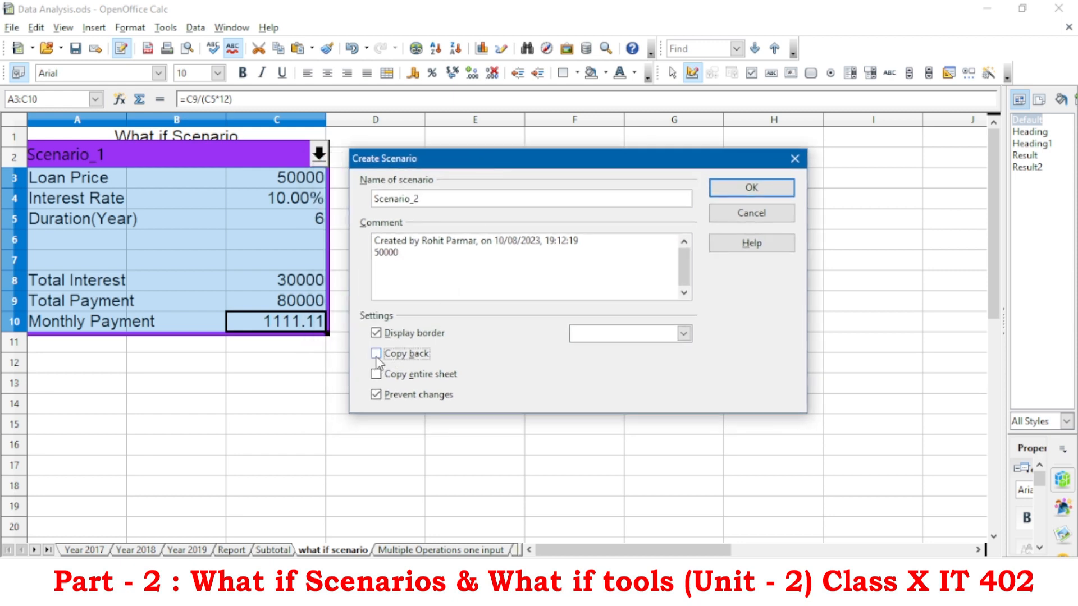
{"action": "left_click", "coordinate": [619, 332]}
{"action": "scroll", "coordinate": [625, 396], "scroll_direction": "down", "scroll_amount": 3}
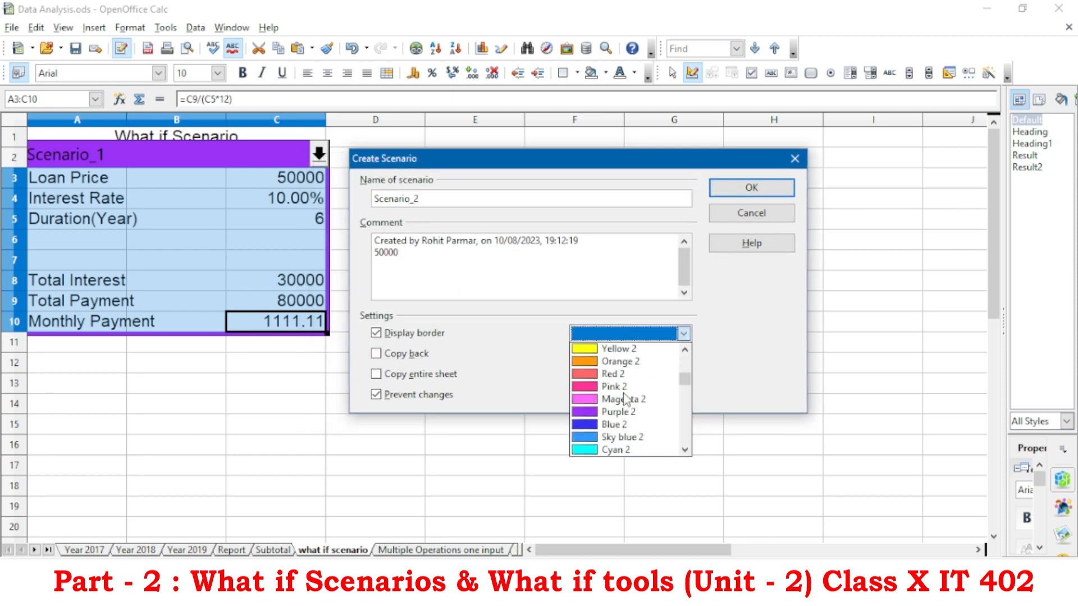
{"action": "scroll", "coordinate": [625, 397], "scroll_direction": "up", "scroll_amount": 1}
{"action": "left_click", "coordinate": [621, 374]}
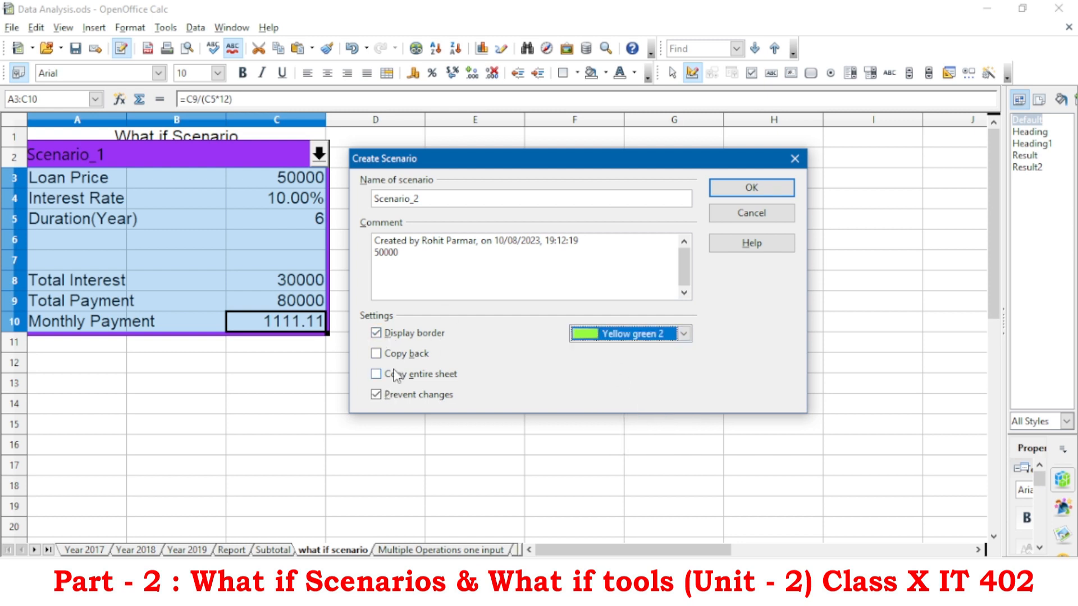
{"action": "left_click", "coordinate": [727, 190]}
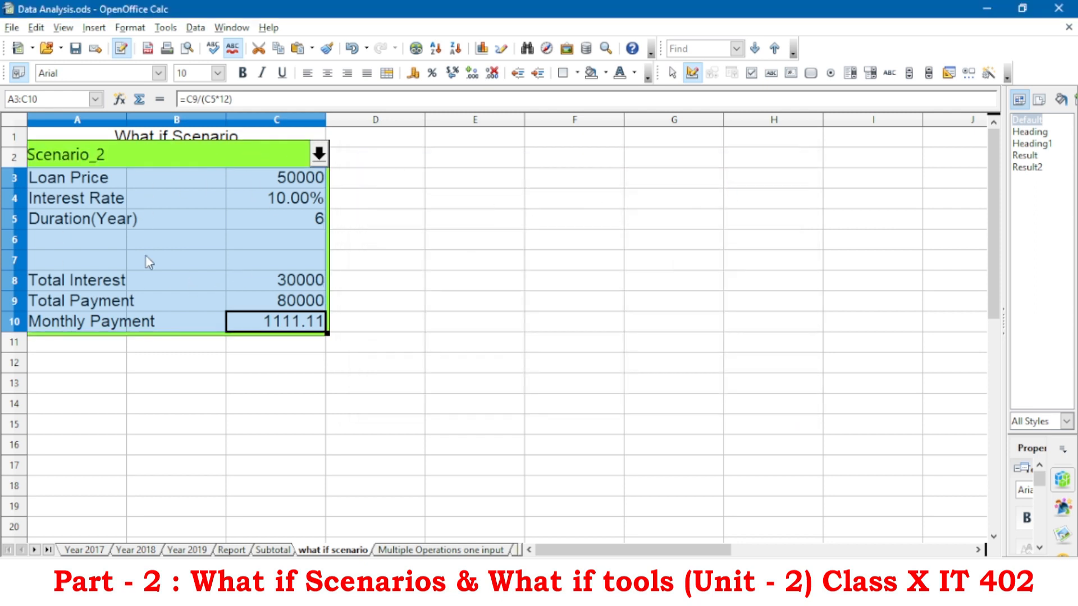
- Change the Loan Price in C3 to 100000
{"action": "left_click", "coordinate": [316, 178]}
{"action": "type", "text": "100000"}
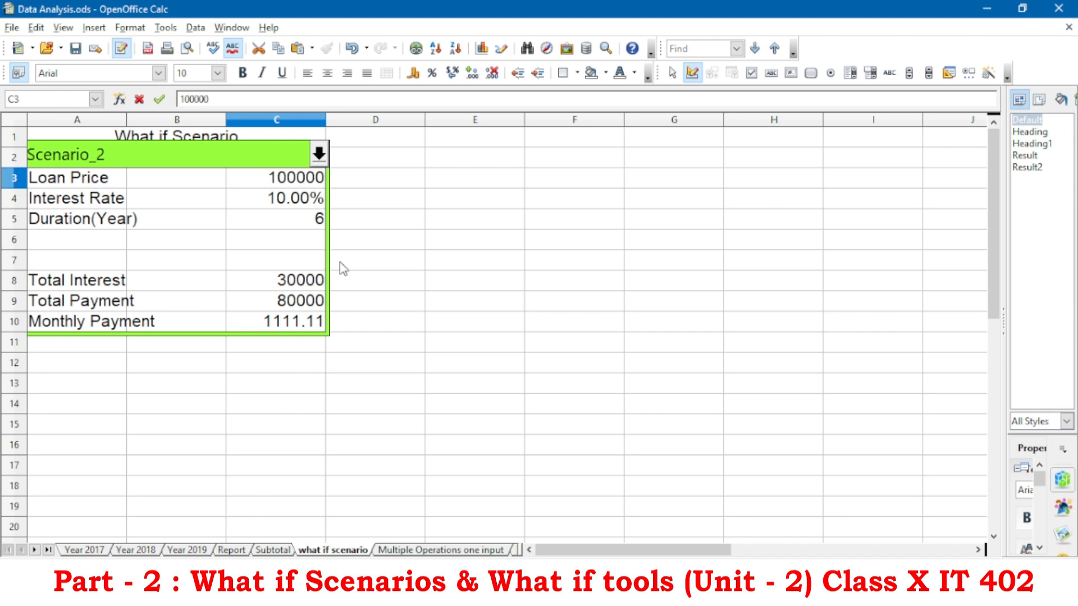
{"action": "left_click", "coordinate": [375, 246]}
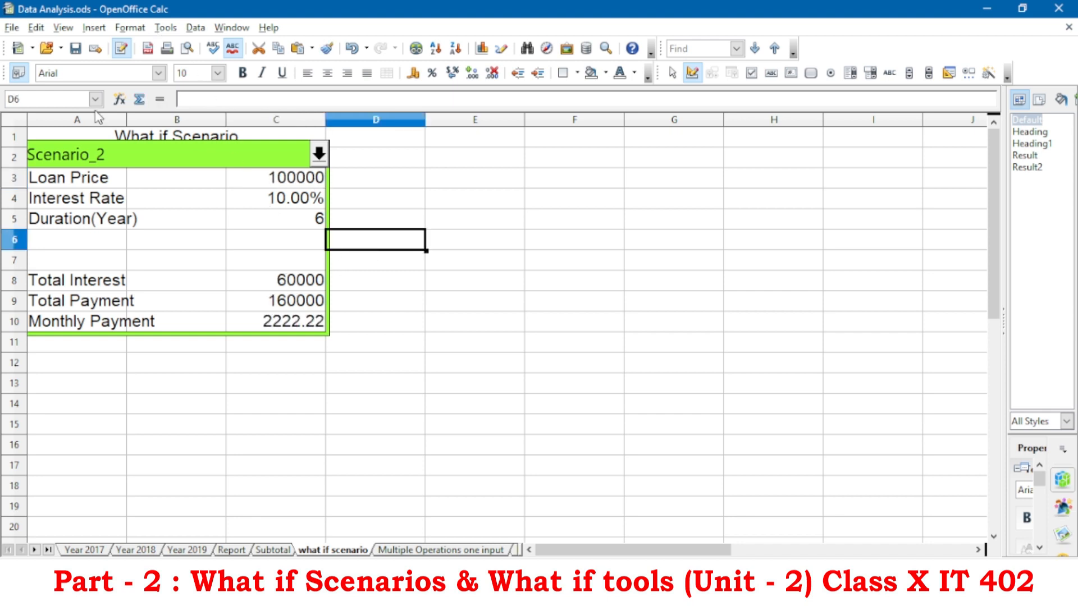
- Begin another scenario for the range A3:C10, name it Scenario_3, and add a second comment line reading 100000
{"action": "left_click_drag", "start_coordinate": [84, 179], "coordinate": [276, 324]}
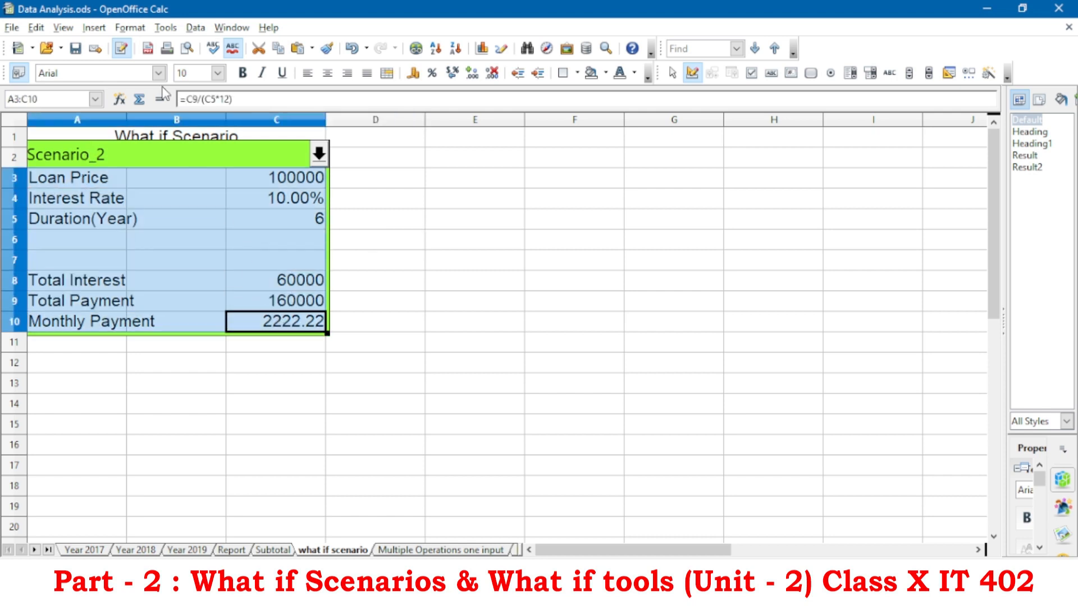
{"action": "left_click", "coordinate": [165, 28]}
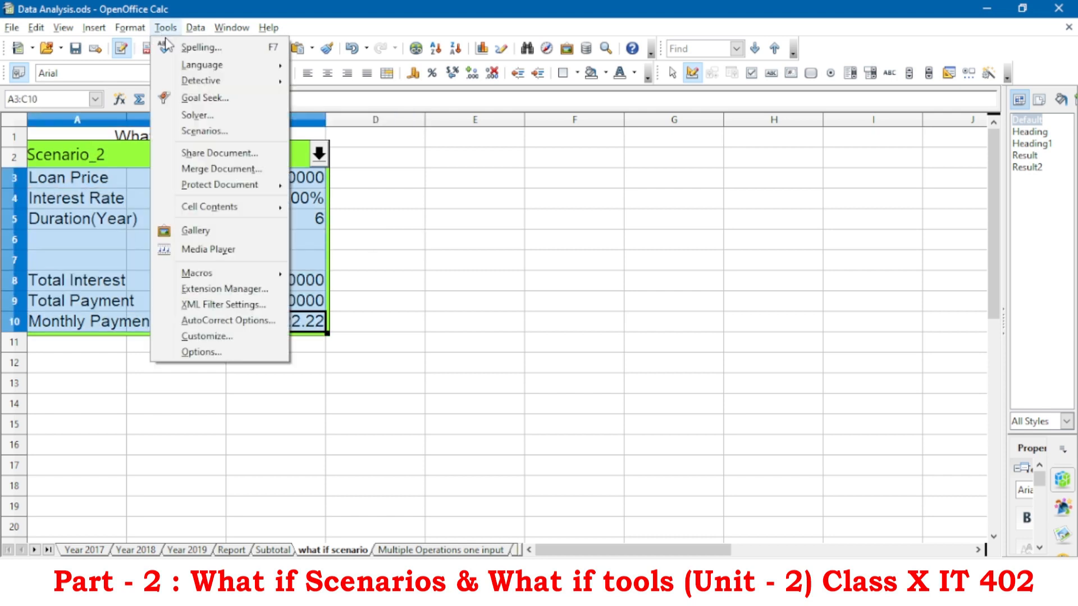
{"action": "left_click", "coordinate": [204, 131]}
{"action": "left_click", "coordinate": [404, 205]}
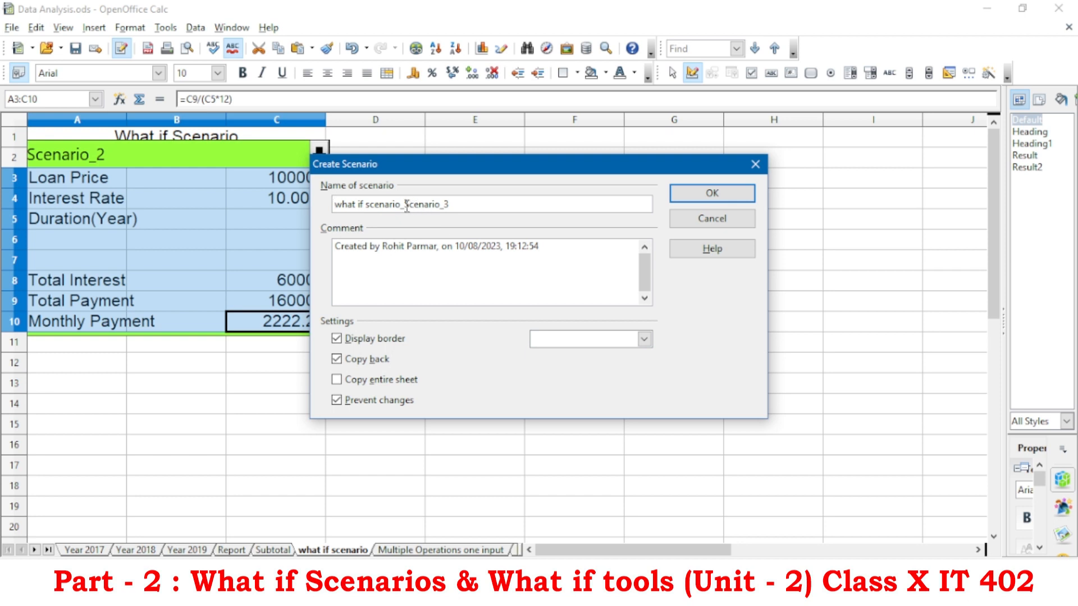
{"action": "key", "text": "BackSpace"}
{"action": "key", "text": "BackSpace"}
{"action": "key", "text": "BackSpace"}
{"action": "key", "text": "BackSpace"}
{"action": "key", "text": "BackSpace"}
{"action": "key", "text": "BackSpace"}
{"action": "key", "text": "BackSpace"}
{"action": "key", "text": "BackSpace"}
{"action": "key", "text": "BackSpace"}
{"action": "key", "text": "BackSpace"}
{"action": "key", "text": "BackSpace"}
{"action": "key", "text": "BackSpace"}
{"action": "key", "text": "BackSpace"}
{"action": "key", "text": "BackSpace"}
{"action": "key", "text": "BackSpace"}
{"action": "key", "text": "BackSpace"}
{"action": "key", "text": "BackSpace"}
{"action": "left_click", "coordinate": [593, 251]}
{"action": "type", "text": "100000"}
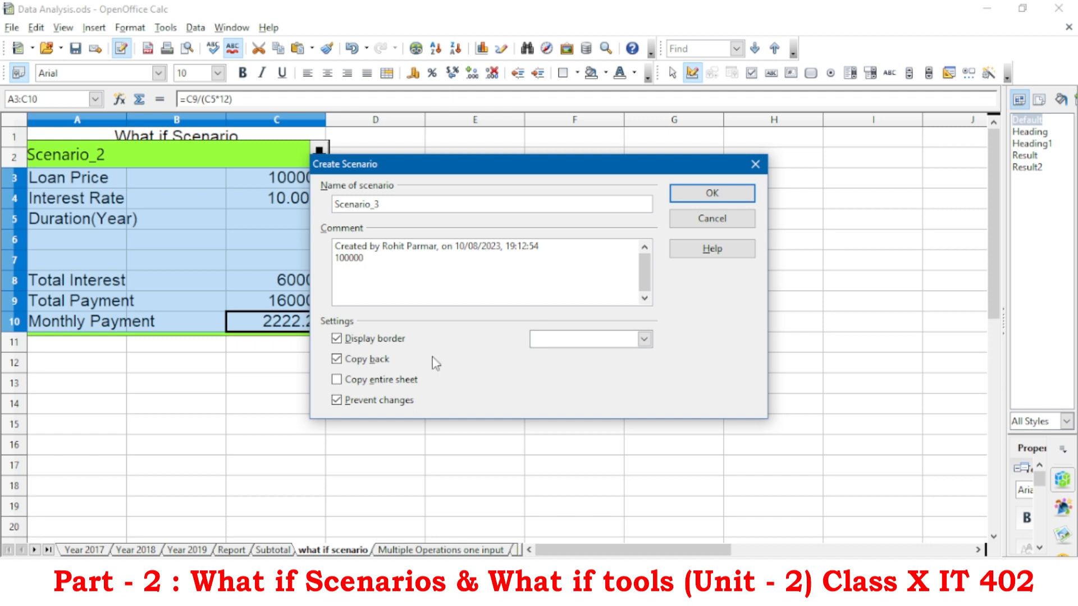
- Turn off Copy back for Scenario_3, give it a Blue 2 border, and create the scenario
{"action": "left_click", "coordinate": [338, 359]}
{"action": "left_click", "coordinate": [573, 341]}
{"action": "scroll", "coordinate": [589, 415], "scroll_direction": "down", "scroll_amount": 8}
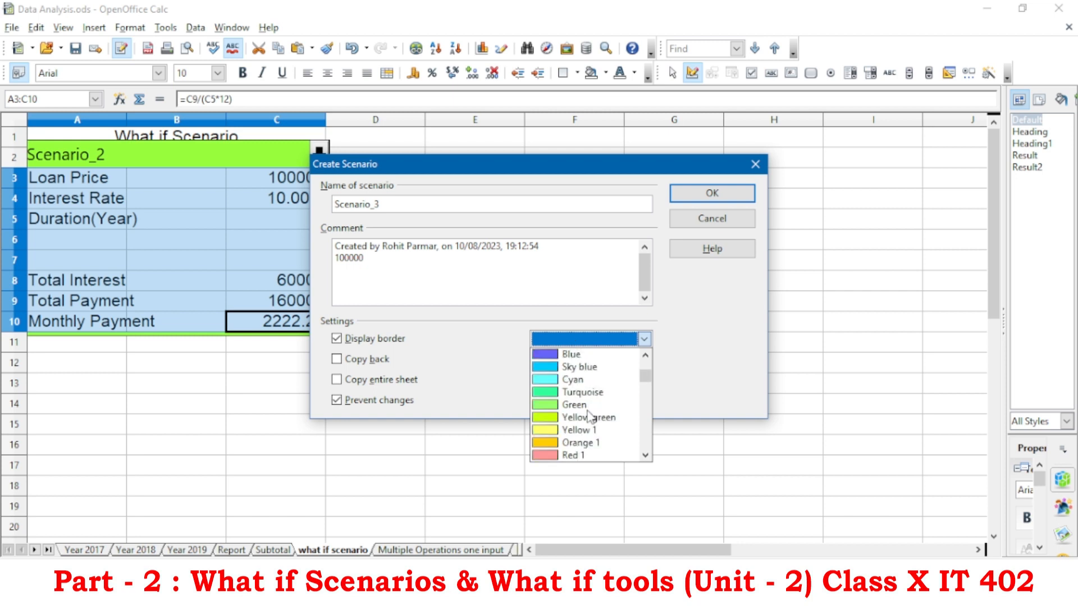
{"action": "left_click", "coordinate": [586, 392]}
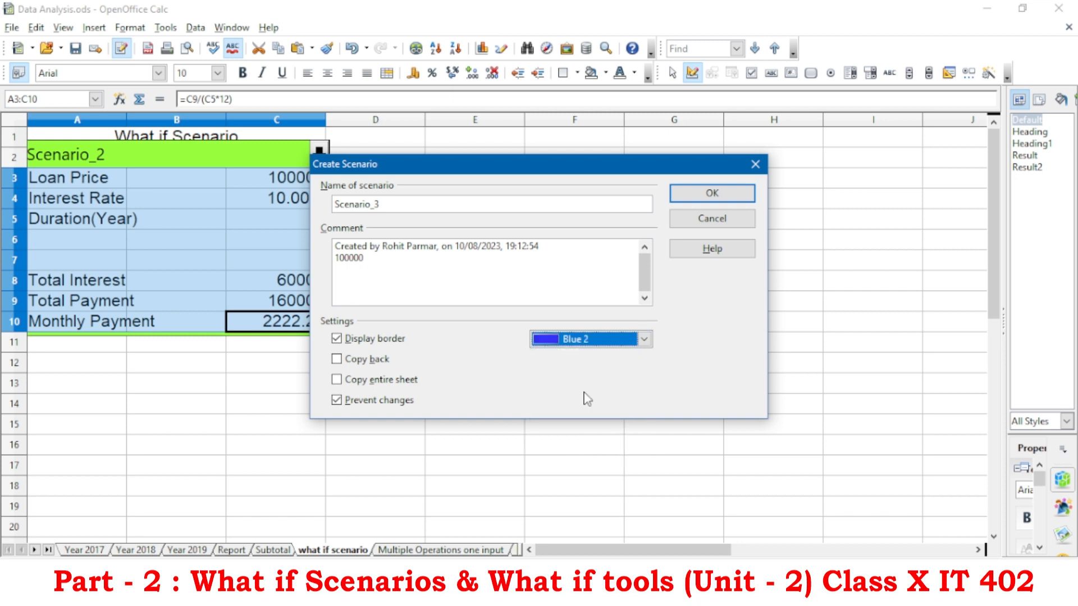
{"action": "left_click", "coordinate": [711, 195]}
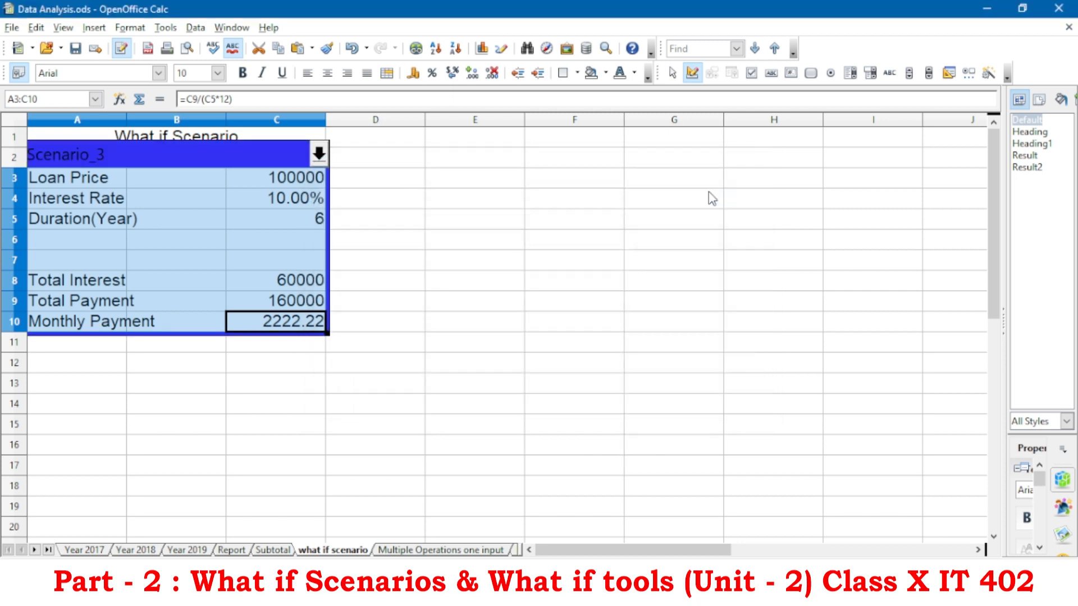
{"action": "left_click", "coordinate": [370, 216]}
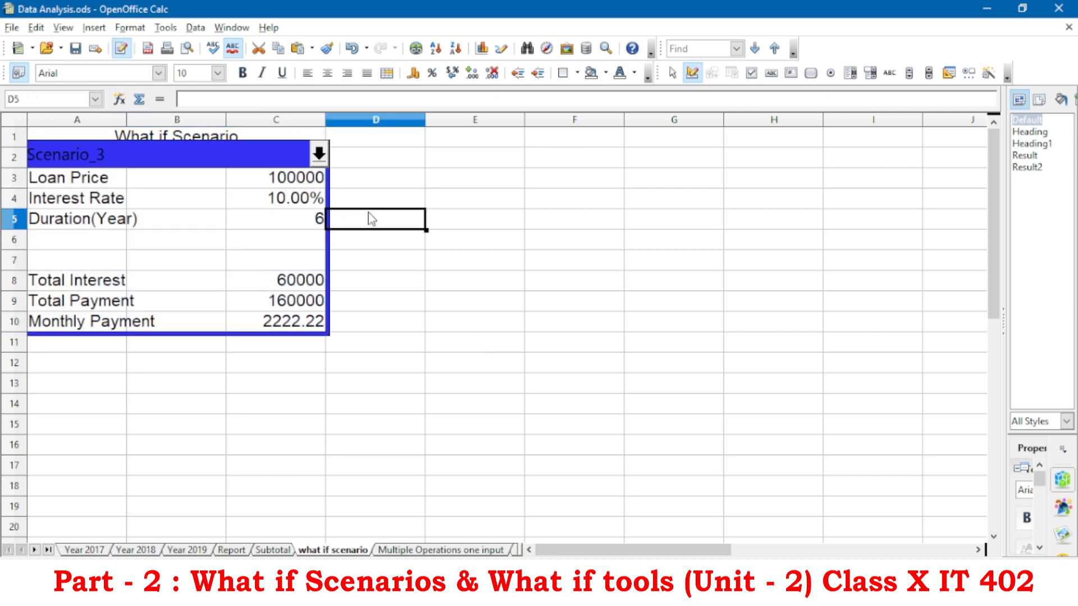
- Switch the loan table to Scenario_1, Scenario_2 and Scenario_3 in turn to compare their payments
{"action": "left_click", "coordinate": [320, 155]}
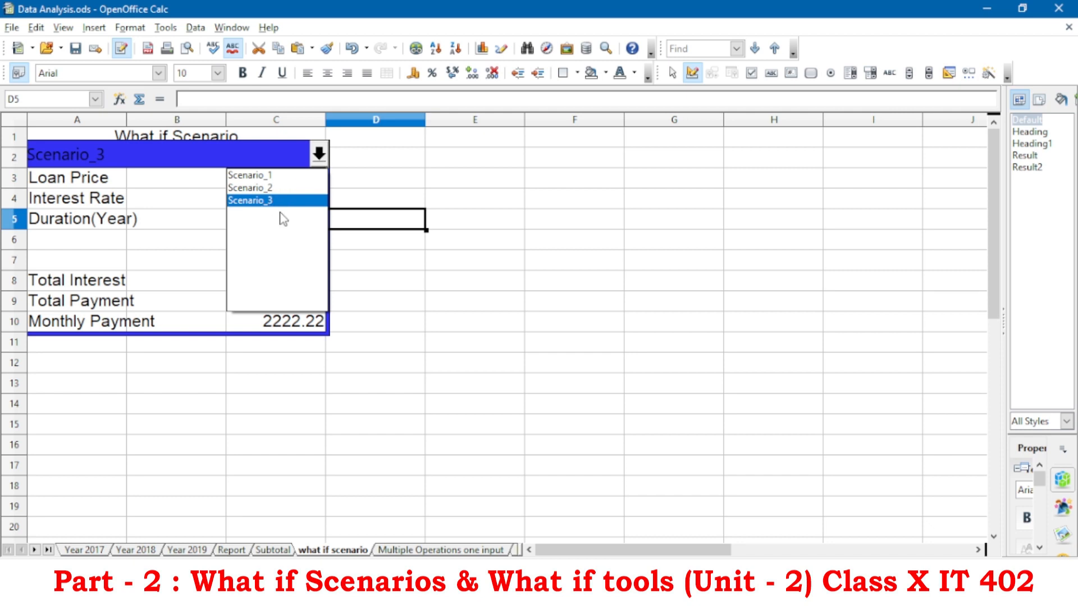
{"action": "left_click", "coordinate": [270, 175]}
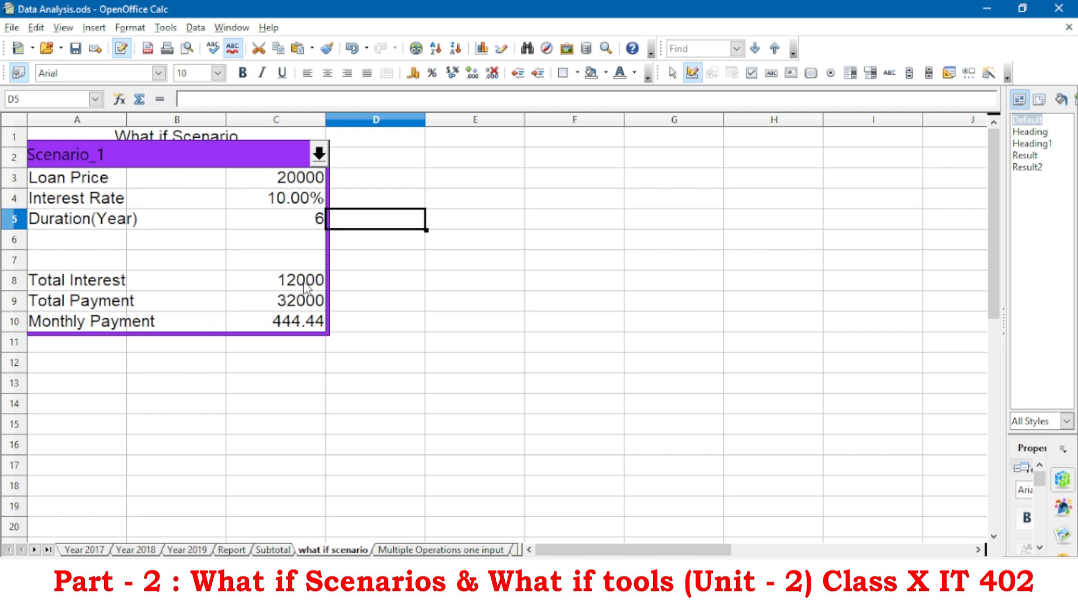
{"action": "left_click", "coordinate": [319, 155]}
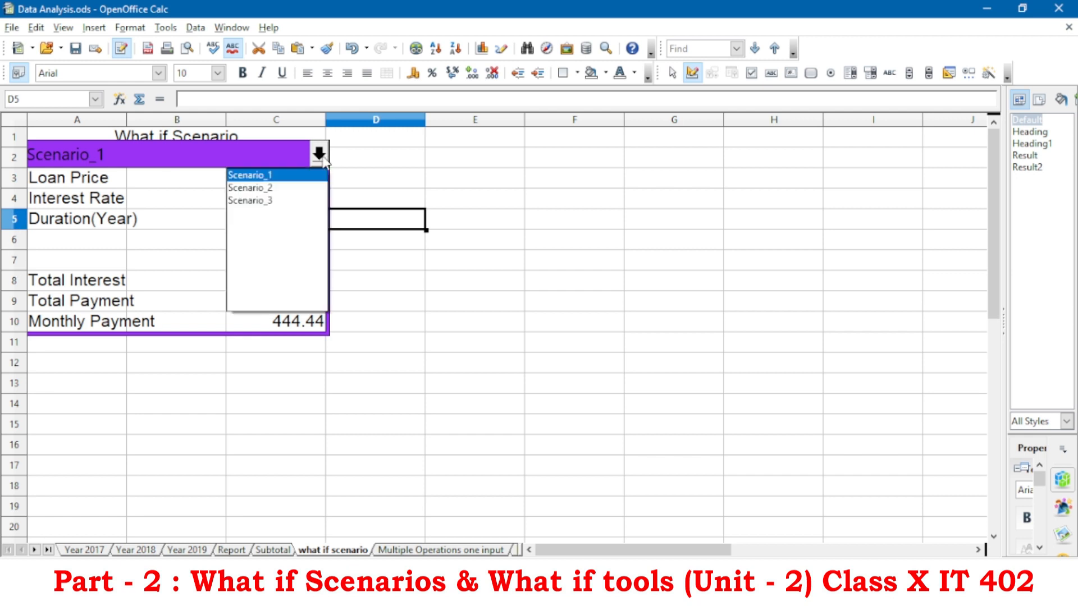
{"action": "left_click", "coordinate": [267, 189]}
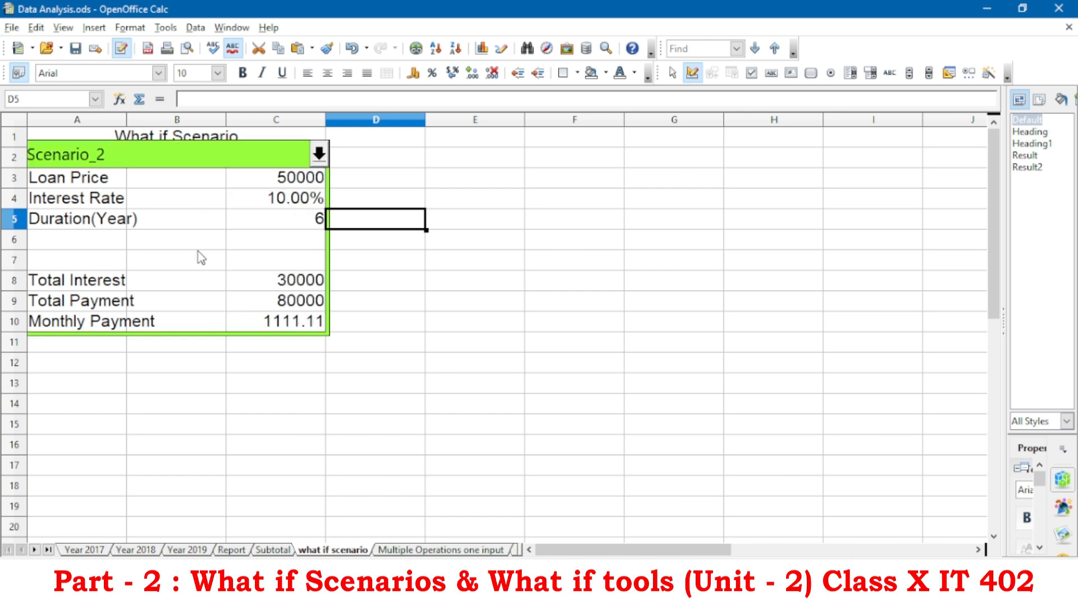
{"action": "left_click", "coordinate": [319, 154]}
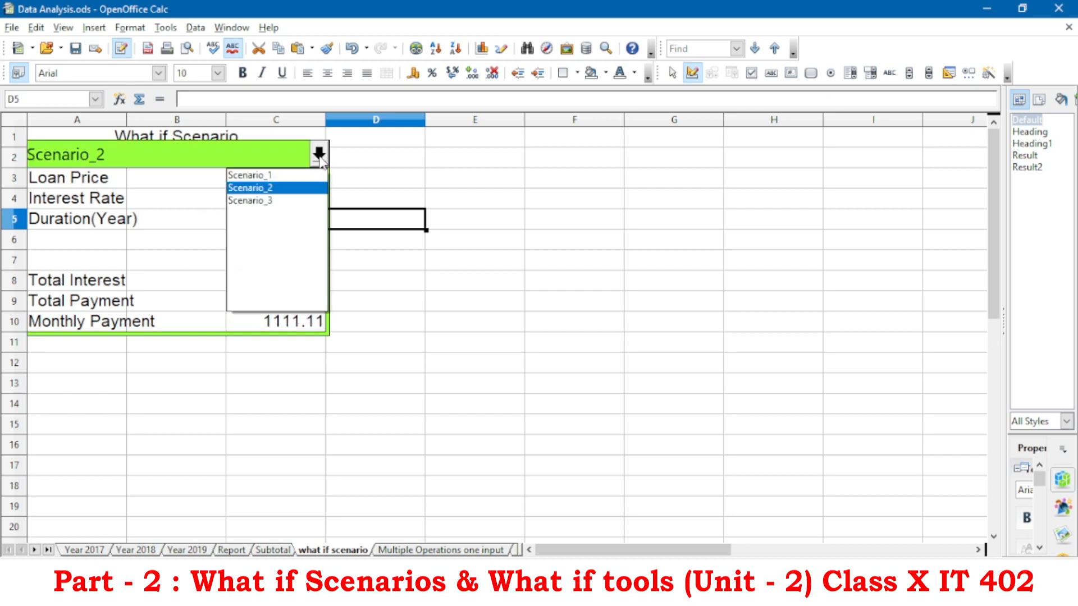
{"action": "left_click", "coordinate": [269, 201]}
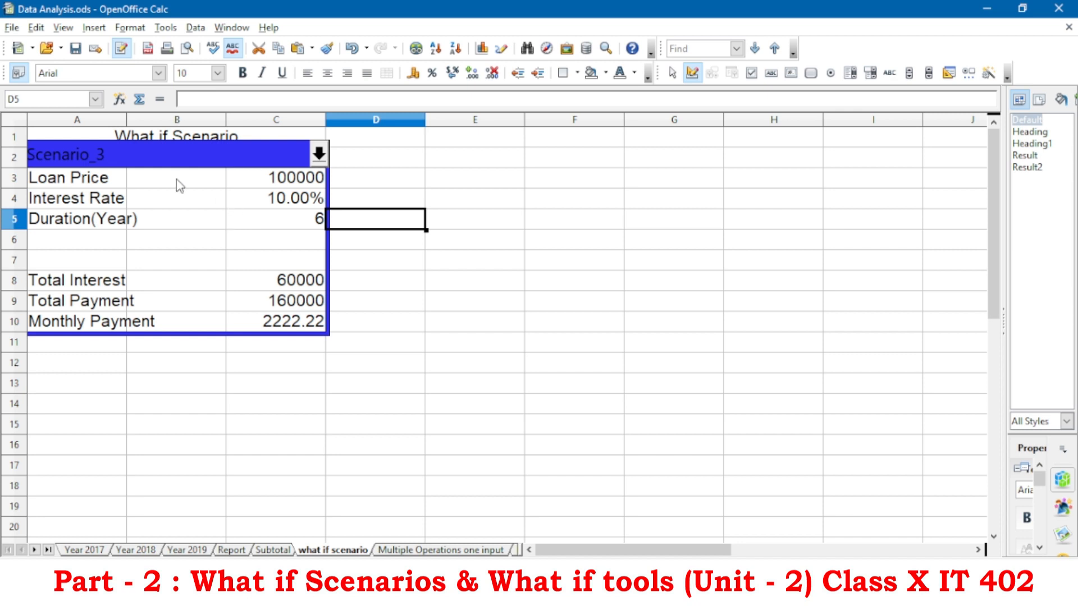
{"action": "left_click", "coordinate": [319, 155]}
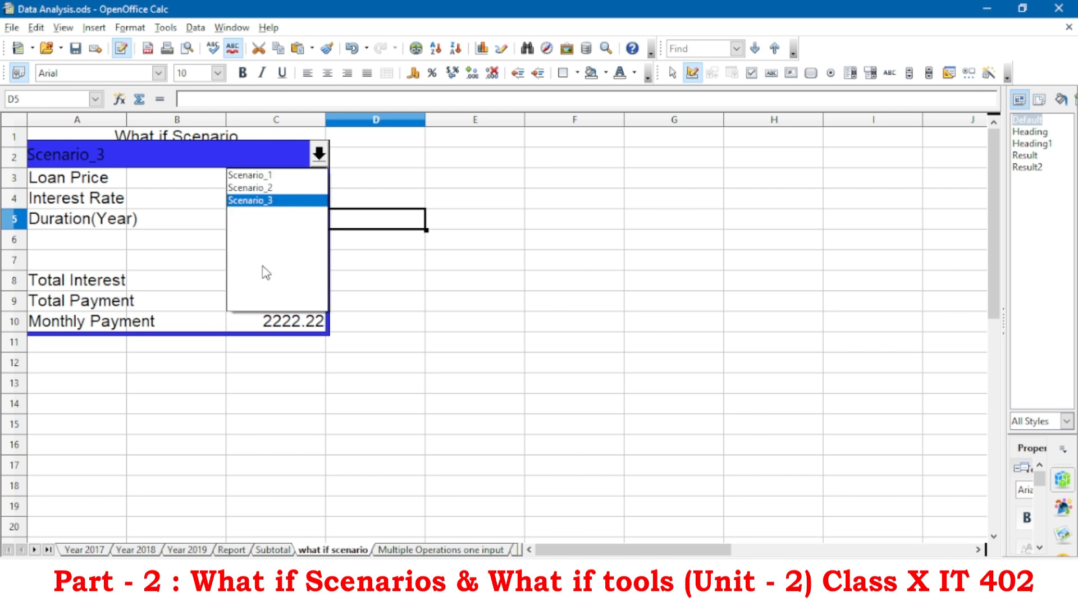
{"action": "left_click", "coordinate": [400, 274]}
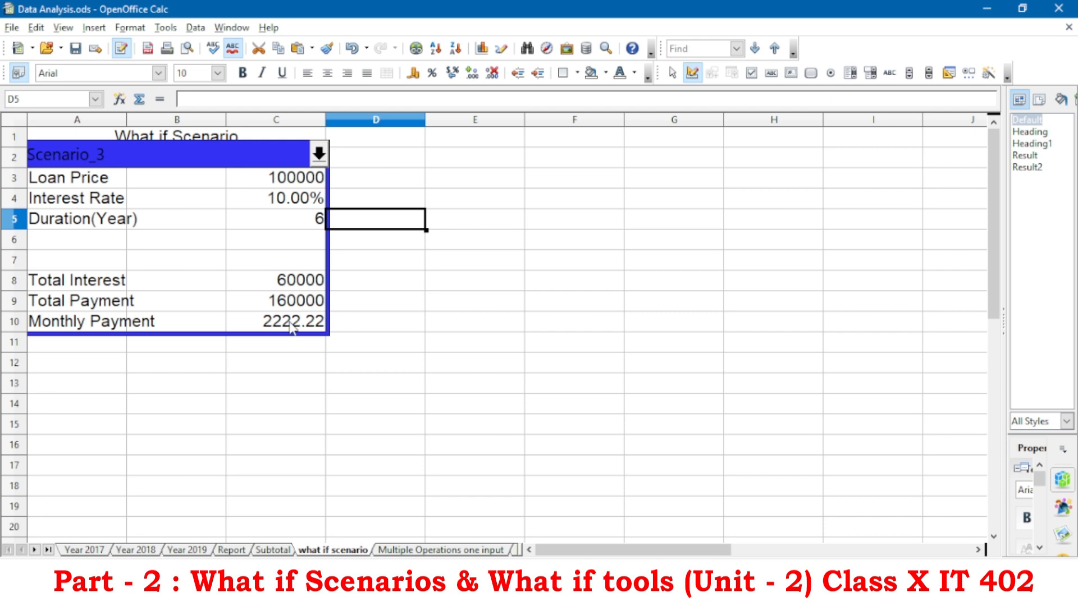
- Go to the Multiple Operations one input sheet and examine its loan inputs, formula headings and list of loan amounts
{"action": "key", "text": "ctrl+Page_Down"}
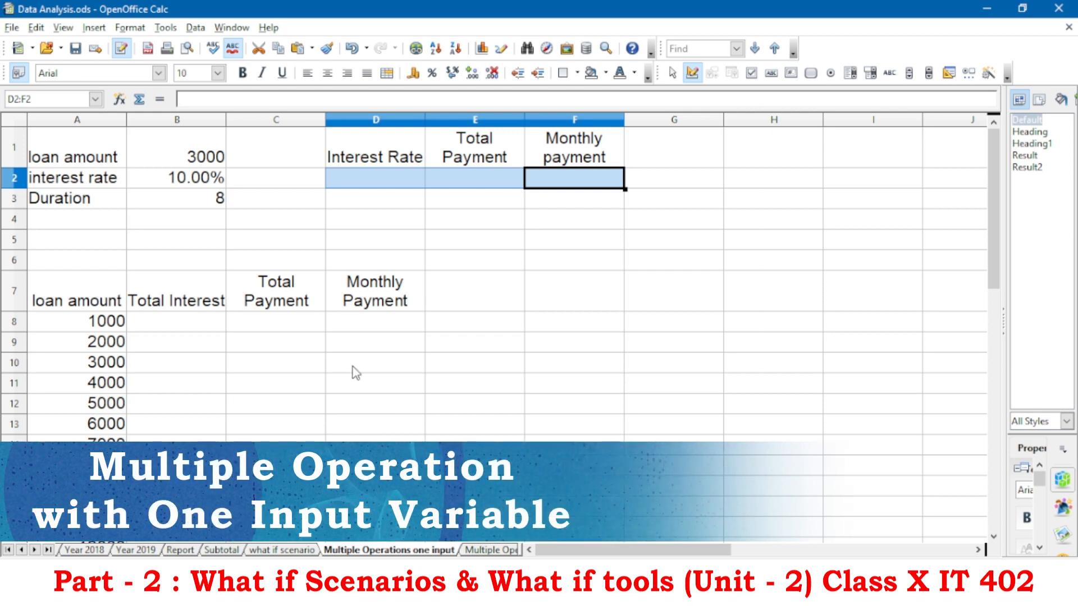
{"action": "scroll", "coordinate": [291, 306], "scroll_direction": "down", "scroll_amount": 4}
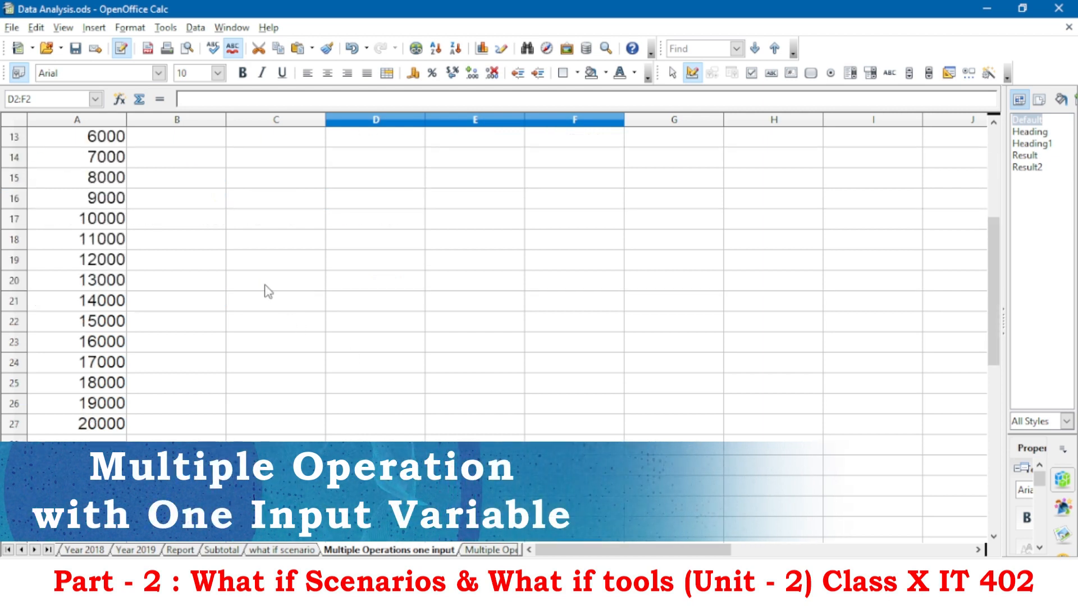
{"action": "scroll", "coordinate": [265, 287], "scroll_direction": "up", "scroll_amount": 4}
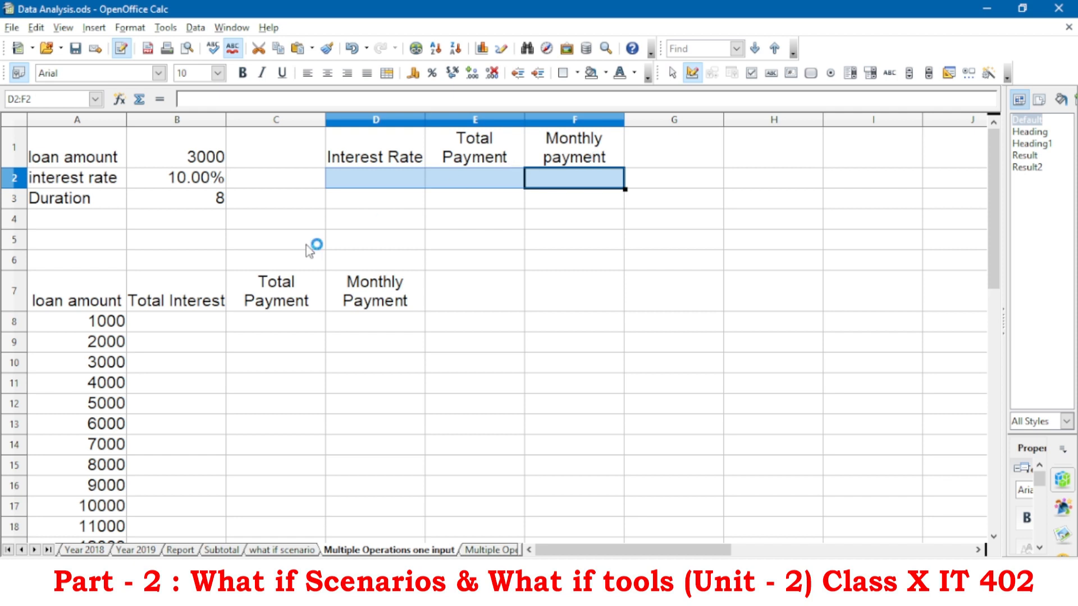
{"action": "scroll", "coordinate": [312, 250], "scroll_direction": "down", "scroll_amount": 2}
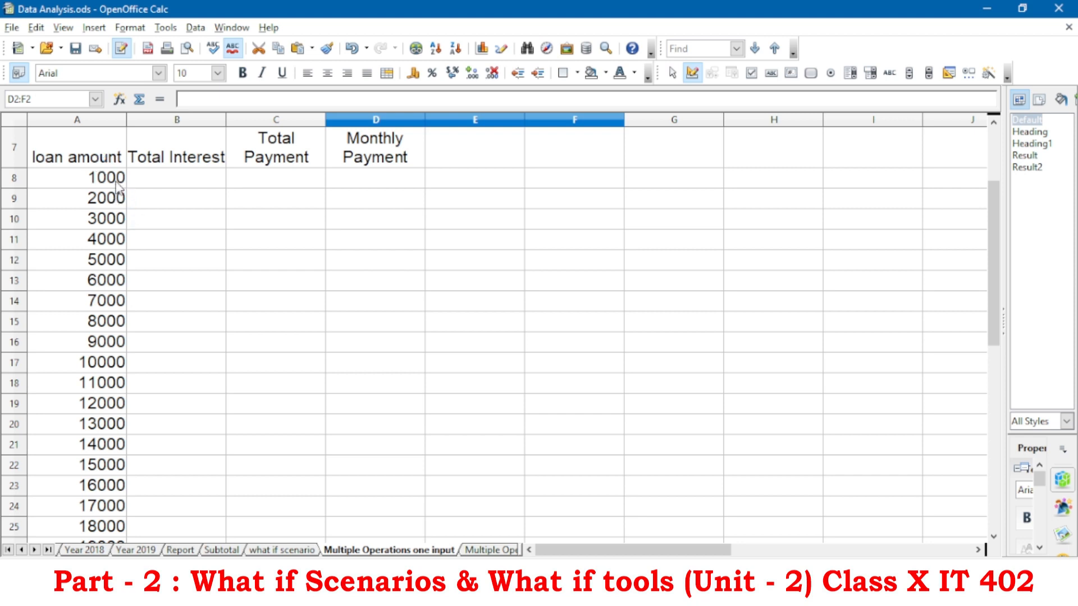
{"action": "scroll", "coordinate": [118, 188], "scroll_direction": "down", "scroll_amount": 4}
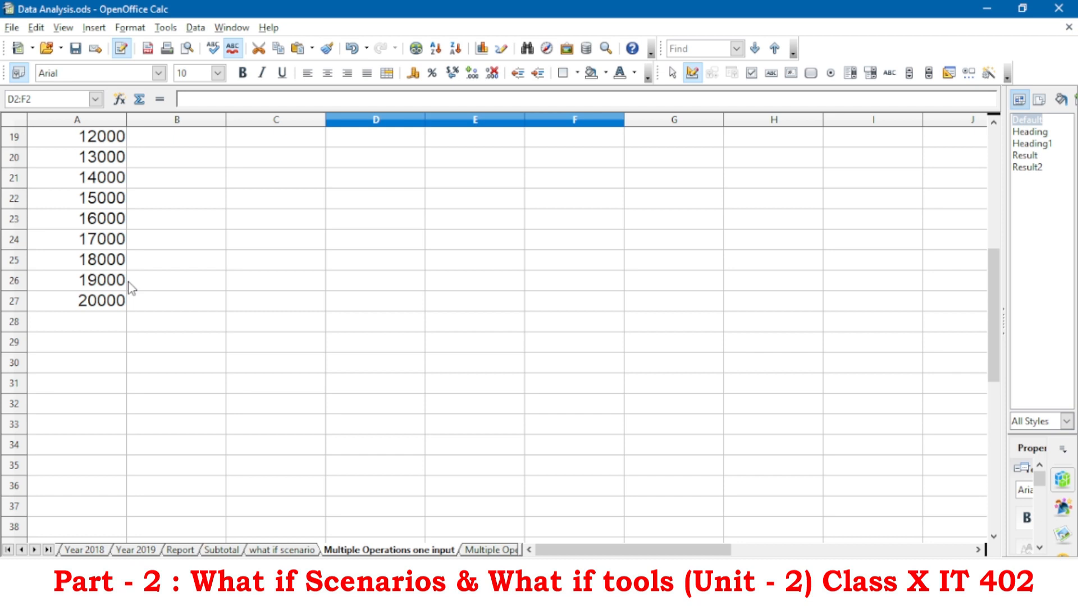
{"action": "scroll", "coordinate": [130, 288], "scroll_direction": "up", "scroll_amount": 6}
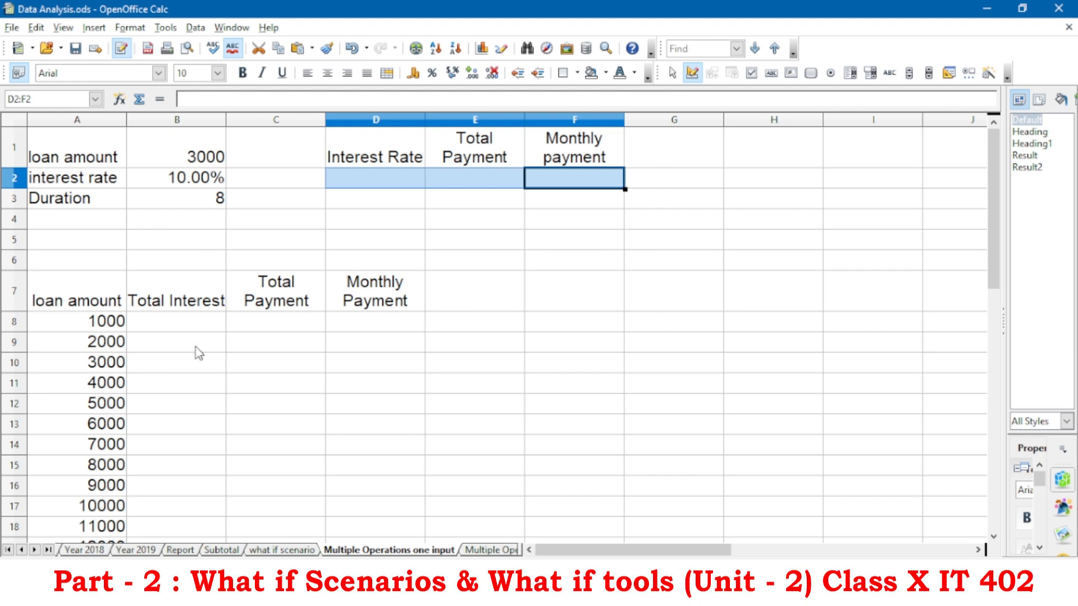
{"action": "scroll", "coordinate": [197, 351], "scroll_direction": "down", "scroll_amount": 2}
{"action": "scroll", "coordinate": [203, 356], "scroll_direction": "up", "scroll_amount": 2}
{"action": "scroll", "coordinate": [180, 351], "scroll_direction": "down", "scroll_amount": 2}
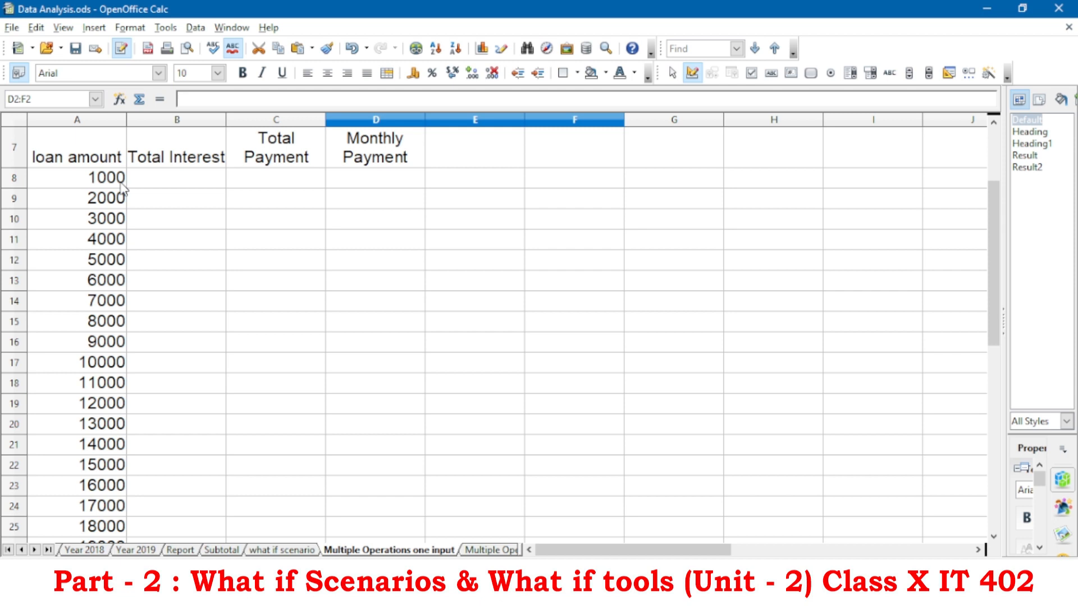
{"action": "scroll", "coordinate": [123, 188], "scroll_direction": "up", "scroll_amount": 2}
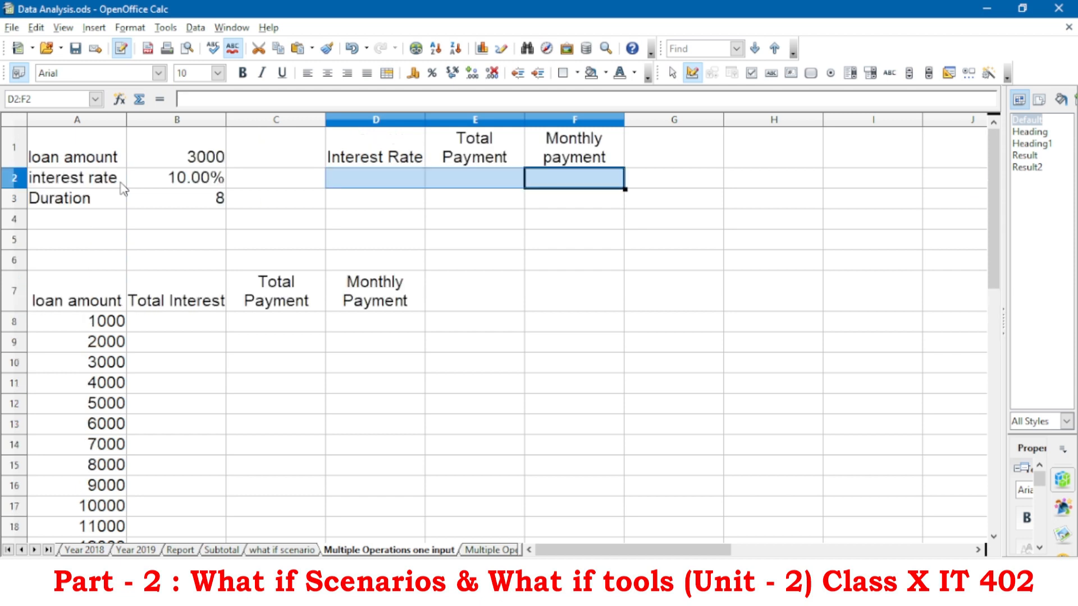
{"action": "scroll", "coordinate": [145, 293], "scroll_direction": "down", "scroll_amount": 1}
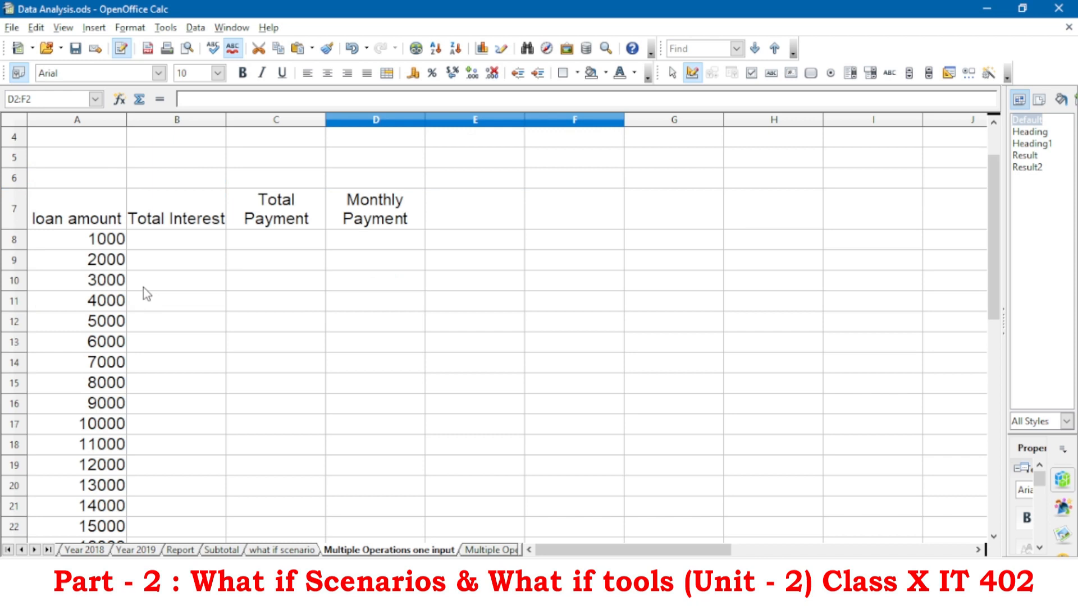
{"action": "scroll", "coordinate": [107, 306], "scroll_direction": "down", "scroll_amount": 3}
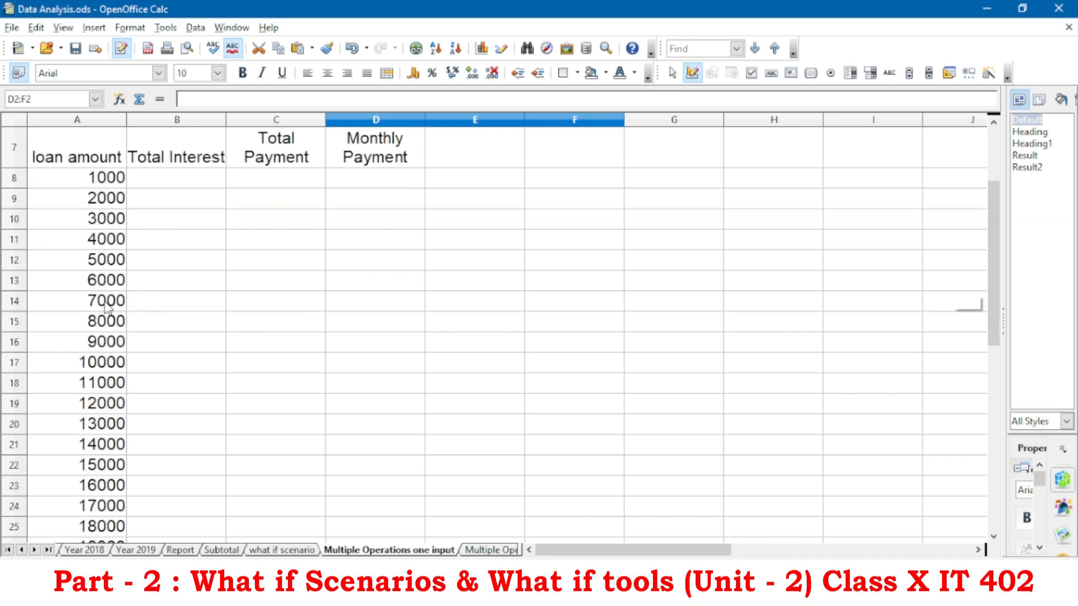
{"action": "scroll", "coordinate": [118, 259], "scroll_direction": "up", "scroll_amount": 4}
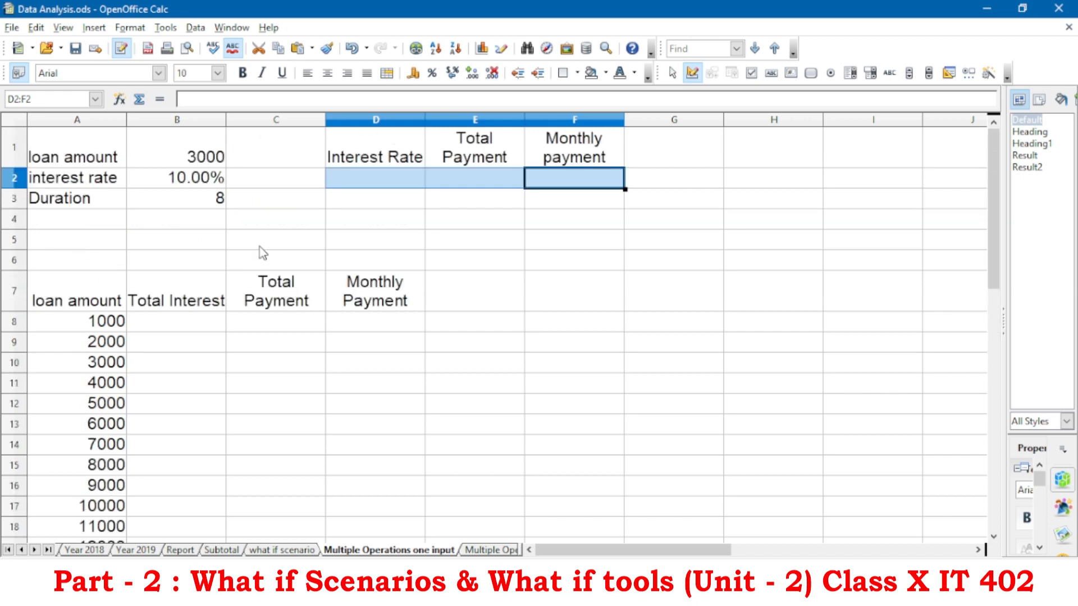
- Calculate the interest in cell D2 with the formula =B1*B2*B3
{"action": "left_click", "coordinate": [428, 198]}
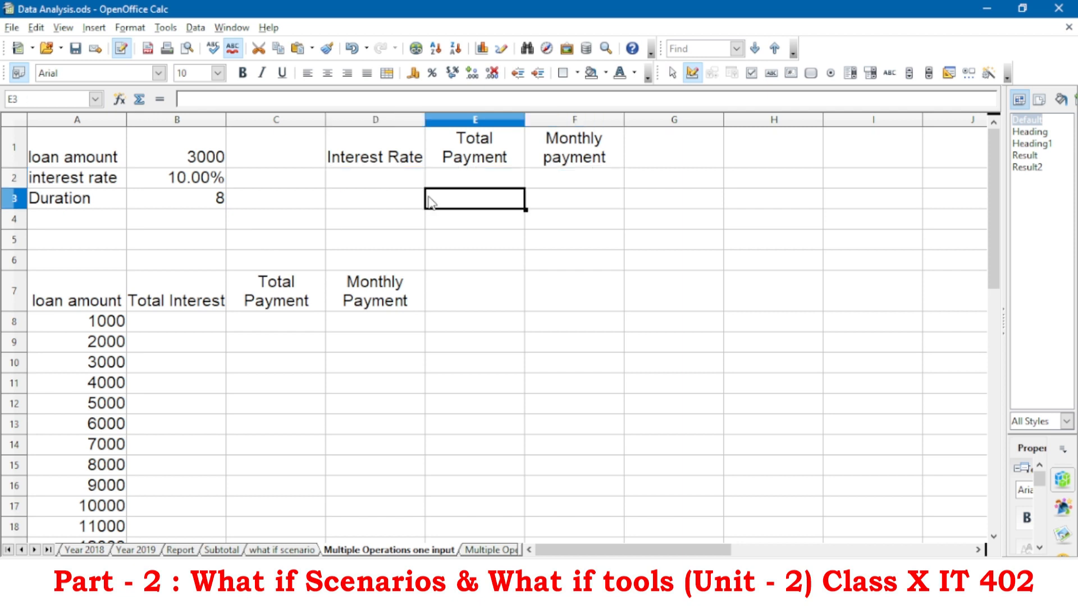
{"action": "left_click", "coordinate": [388, 180]}
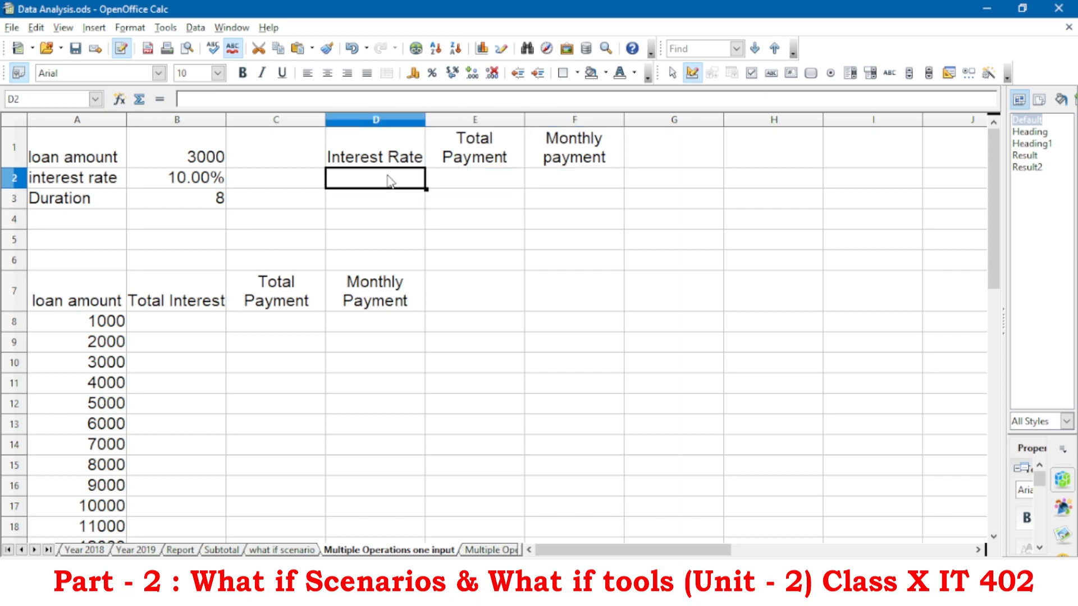
{"action": "type", "text": "="}
{"action": "left_click", "coordinate": [205, 160]}
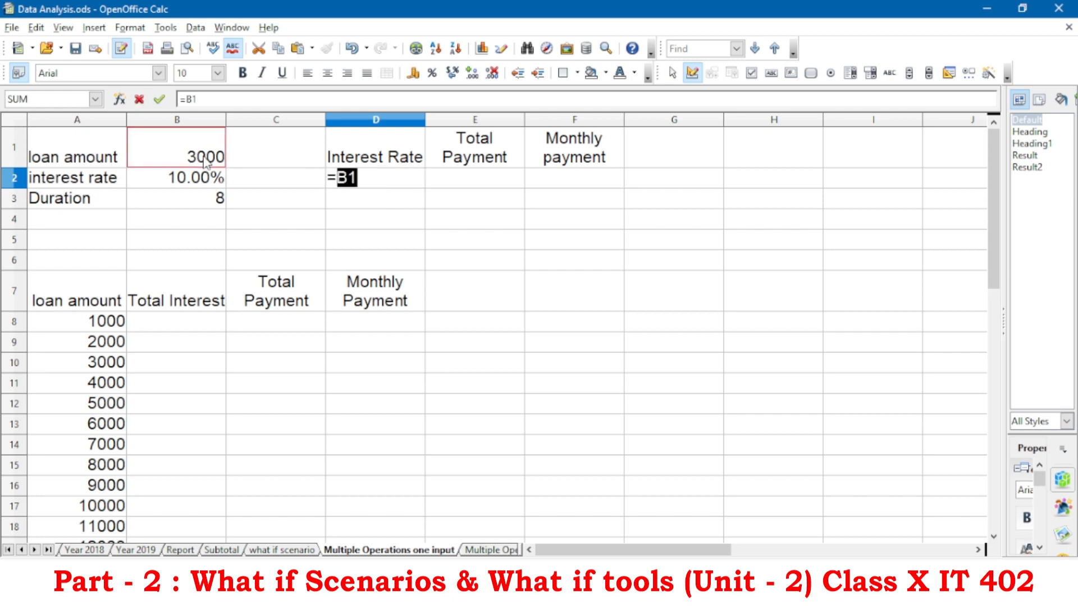
{"action": "type", "text": "*"}
{"action": "left_click", "coordinate": [208, 187]}
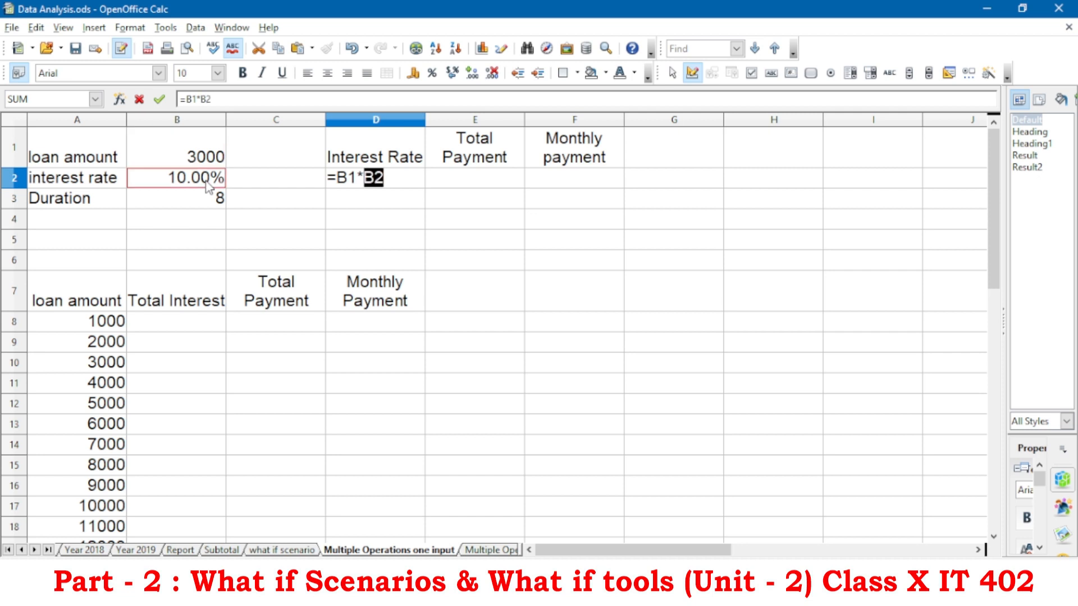
{"action": "type", "text": "*"}
{"action": "left_click", "coordinate": [206, 199]}
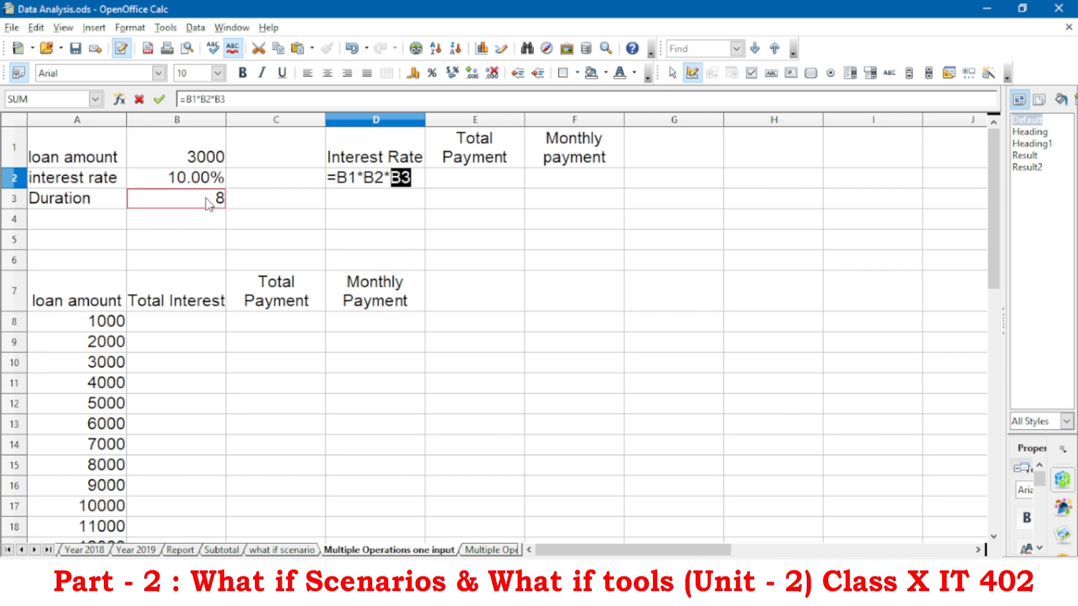
{"action": "key", "text": "Return"}
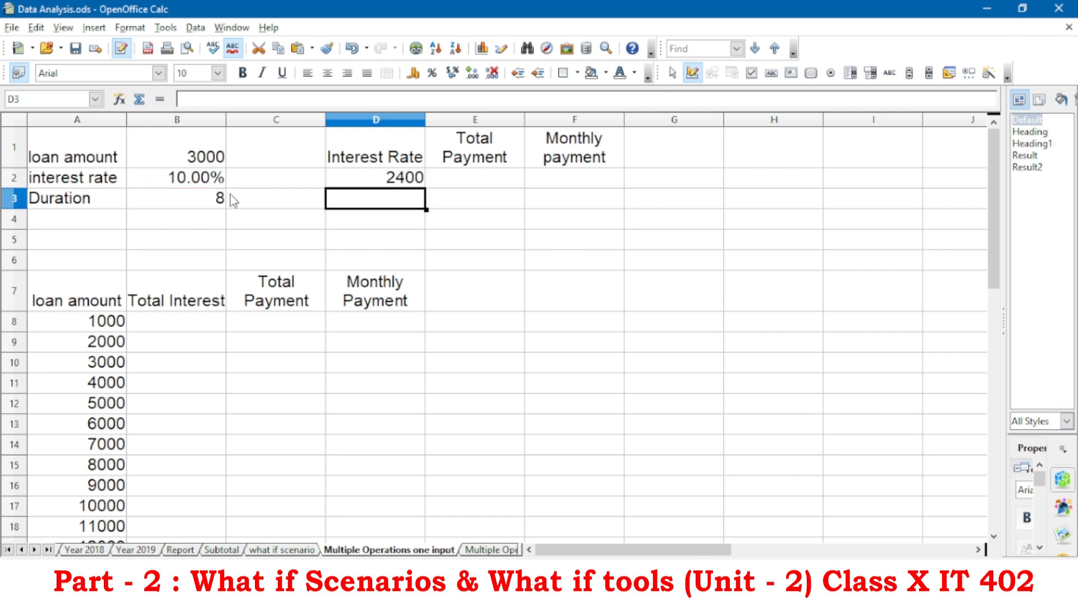
- Calculate the total payment in cell E2 with the formula =B1+D2
{"action": "left_click", "coordinate": [457, 182]}
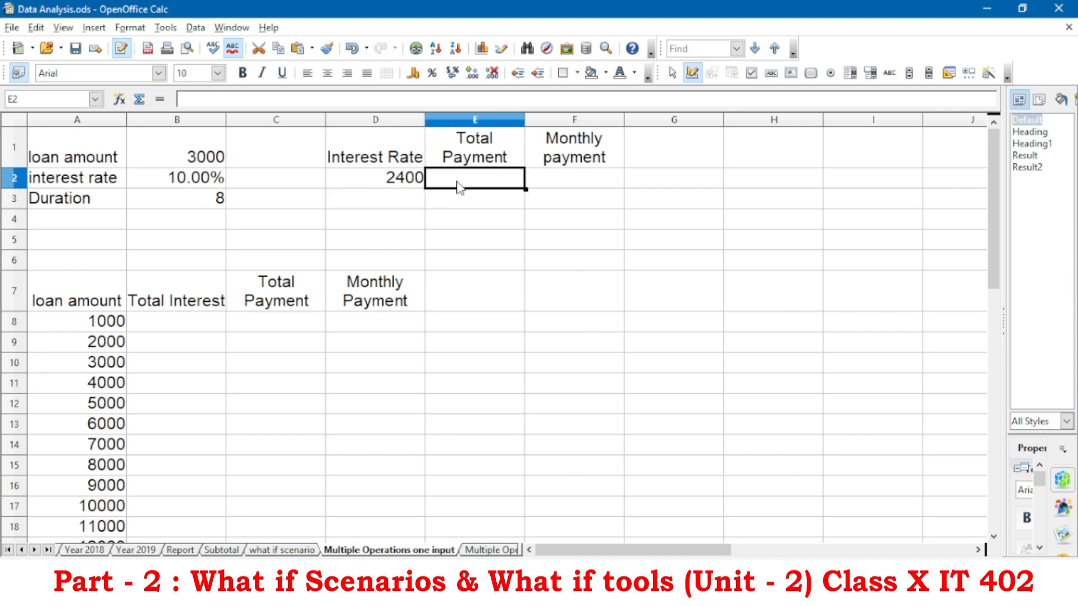
{"action": "type", "text": "="}
{"action": "left_click", "coordinate": [201, 154]}
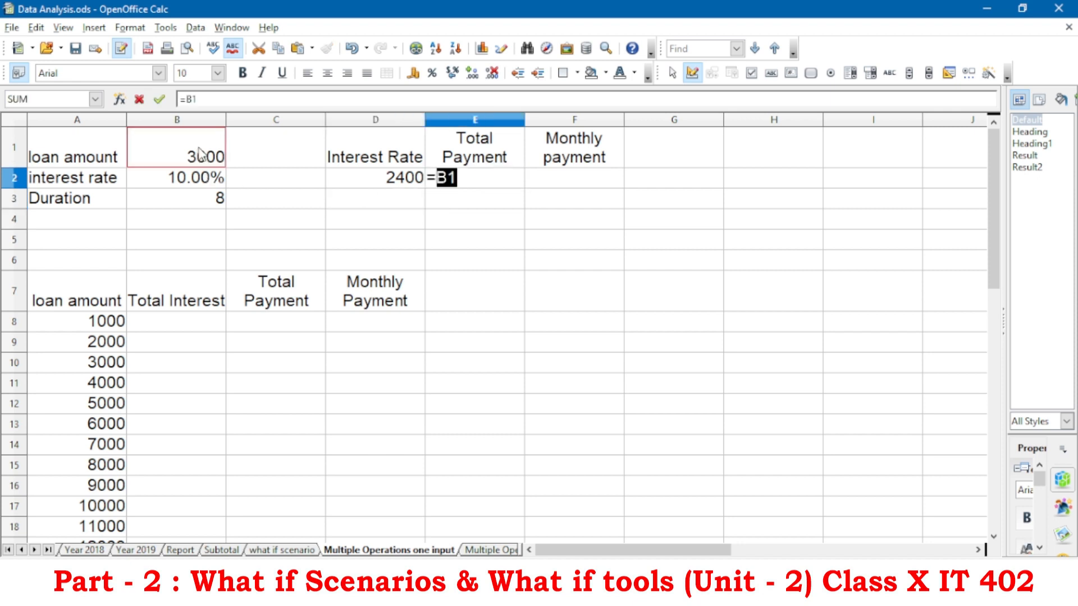
{"action": "type", "text": "+"}
{"action": "left_click", "coordinate": [372, 178]}
{"action": "key", "text": "Return"}
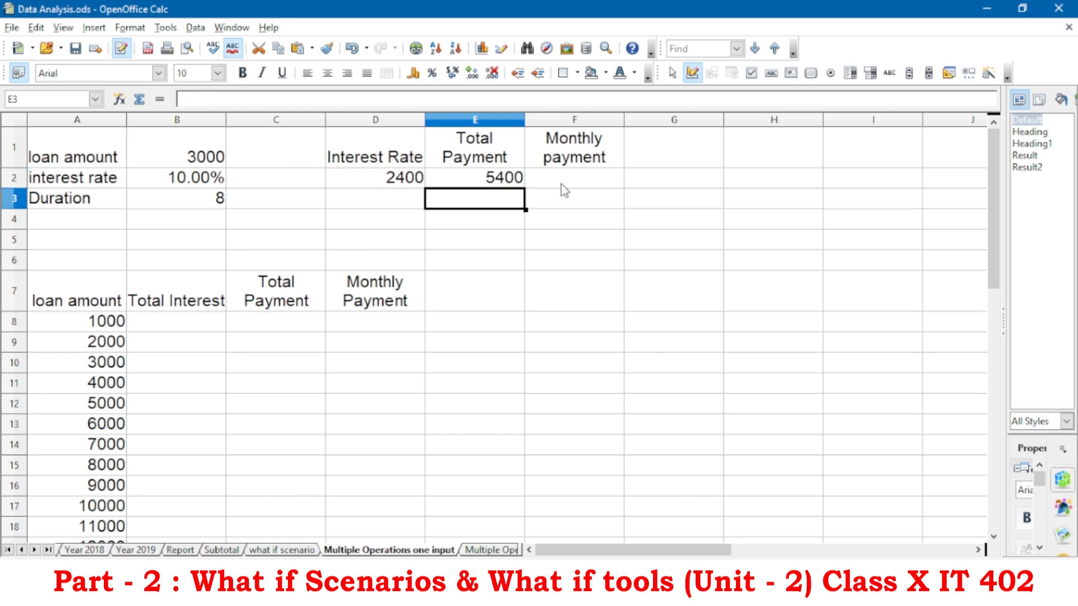
- Calculate the monthly payment in cell F2 with the formula =E2/(B3*12)
{"action": "left_click", "coordinate": [596, 180]}
{"action": "type", "text": "="}
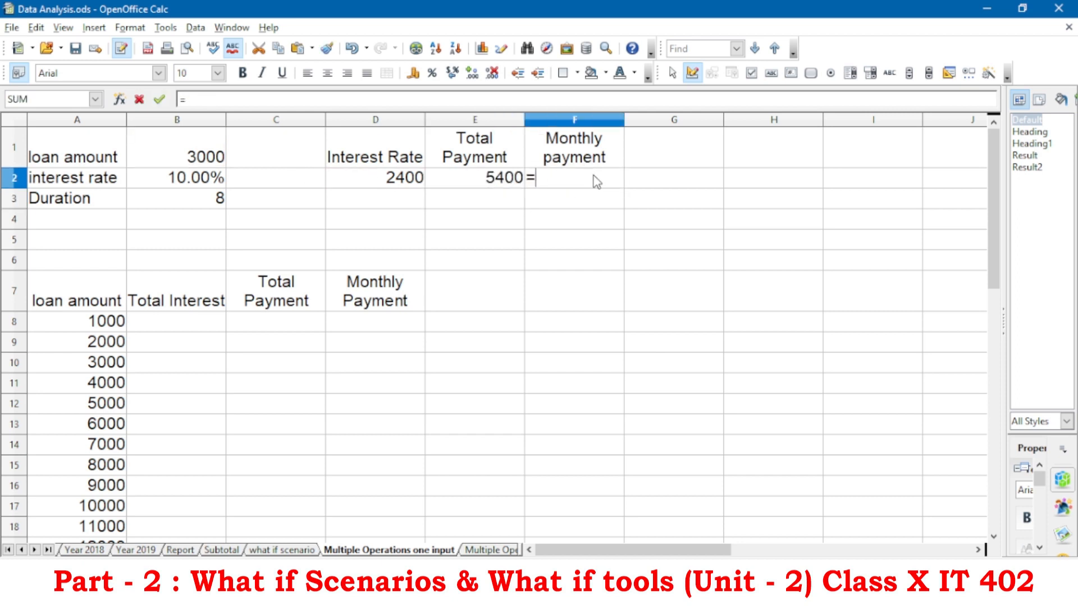
{"action": "left_click", "coordinate": [498, 181]}
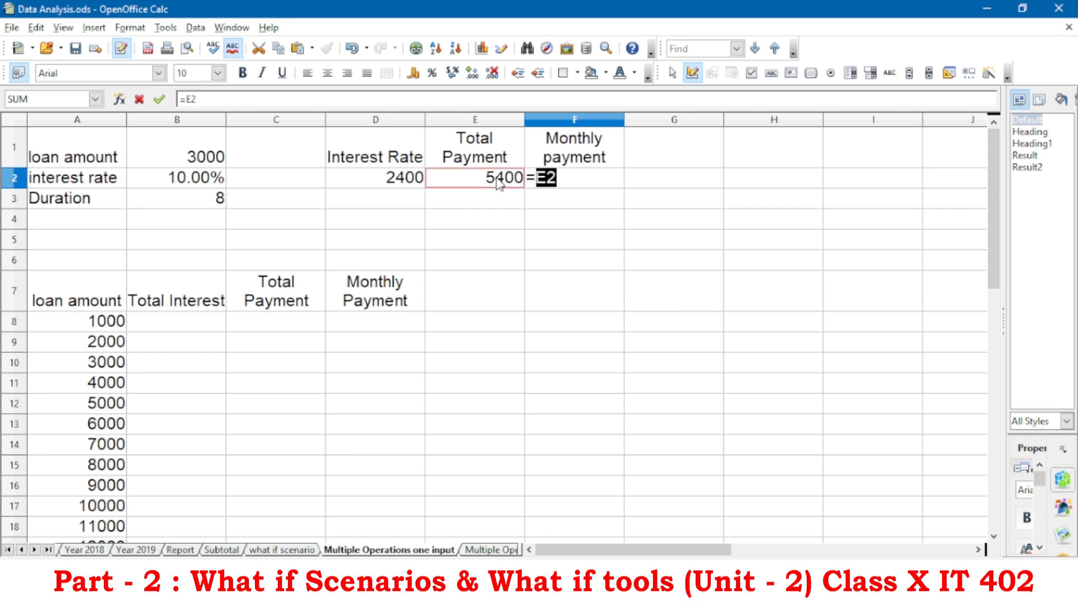
{"action": "type", "text": "/("}
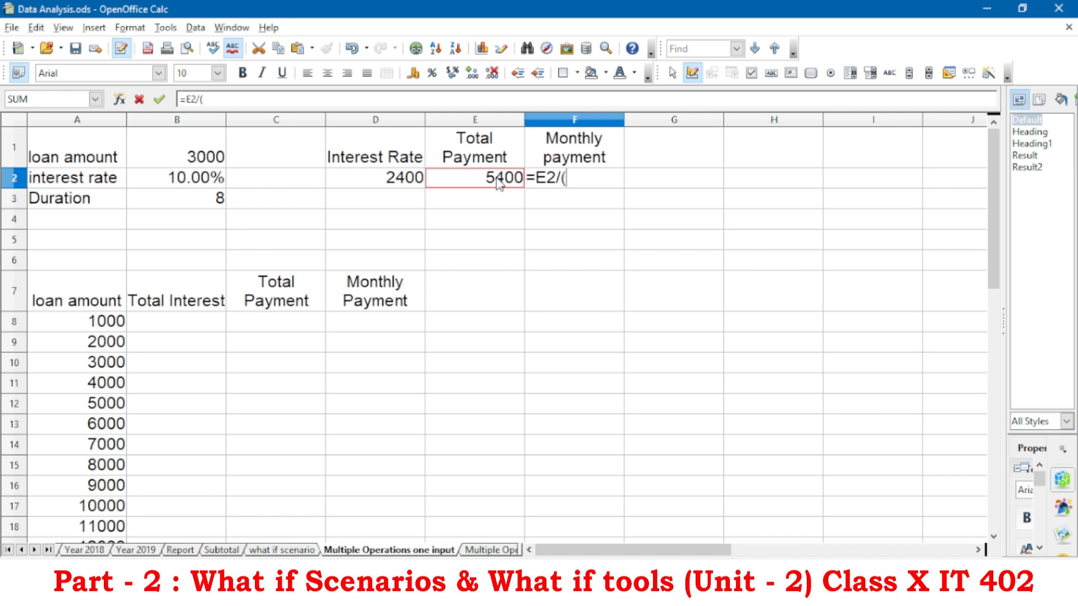
{"action": "left_click", "coordinate": [212, 204]}
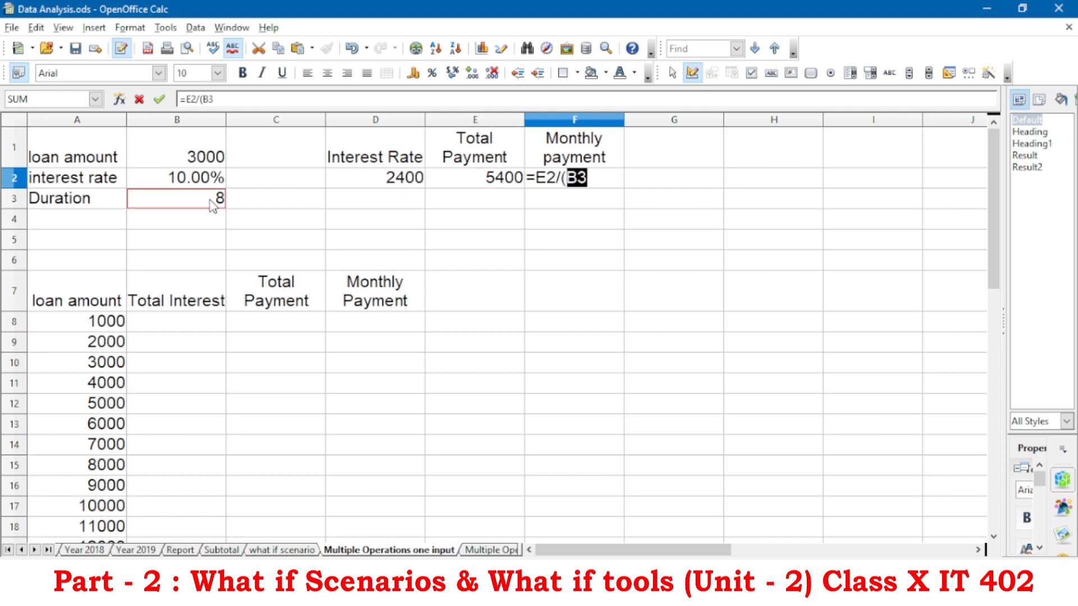
{"action": "type", "text": "*12"}
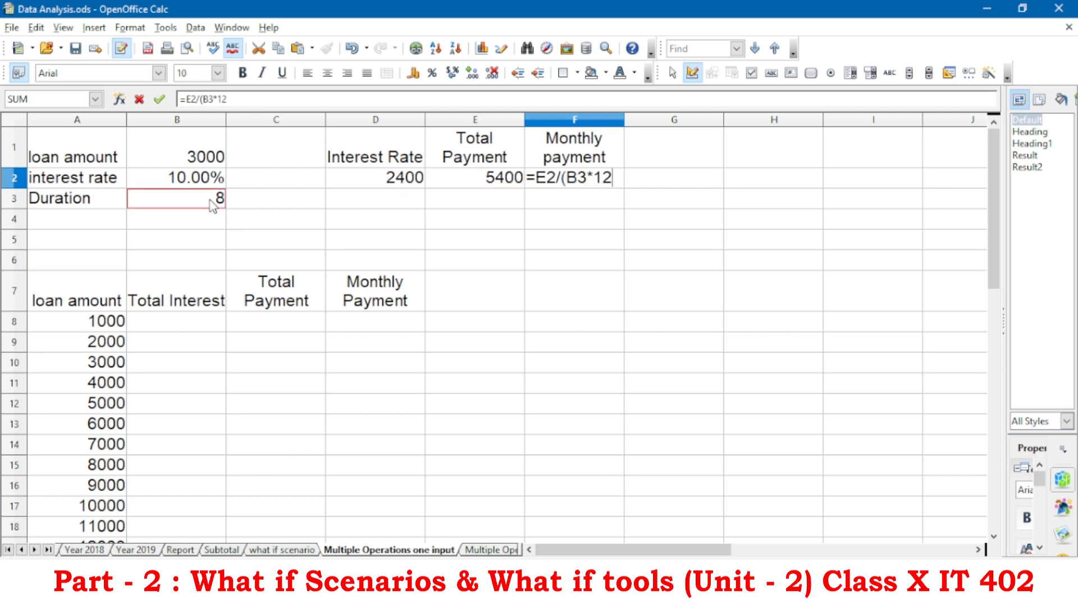
{"action": "type", "text": ")"}
{"action": "key", "text": "Return"}
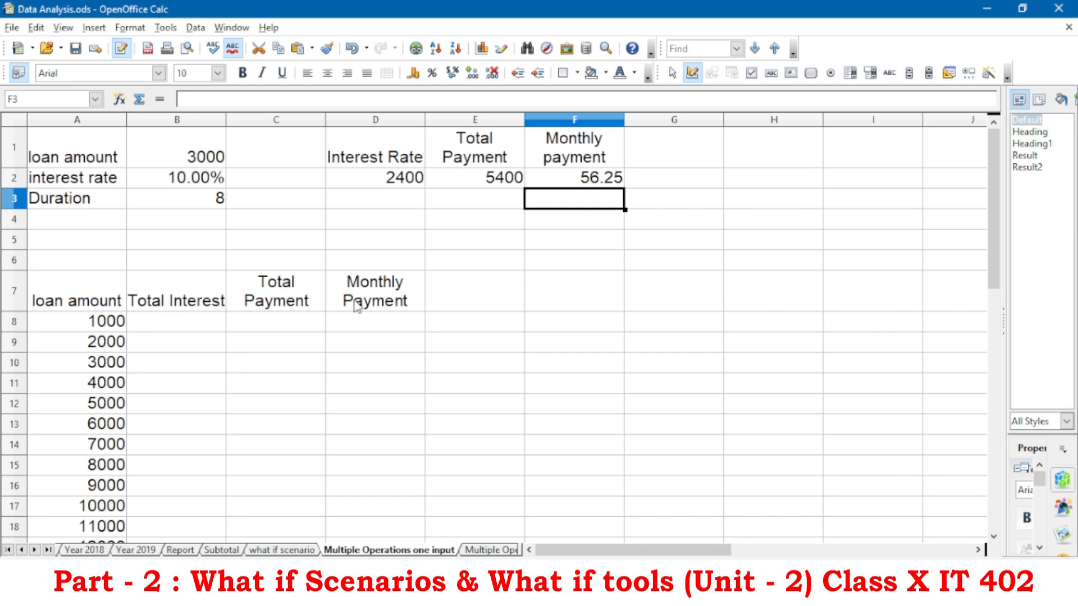
- Start Multiple Operations on the range A8:D27 and set its formulas range to $D$2:$F$2
{"action": "scroll", "coordinate": [206, 328], "scroll_direction": "down", "scroll_amount": 1}
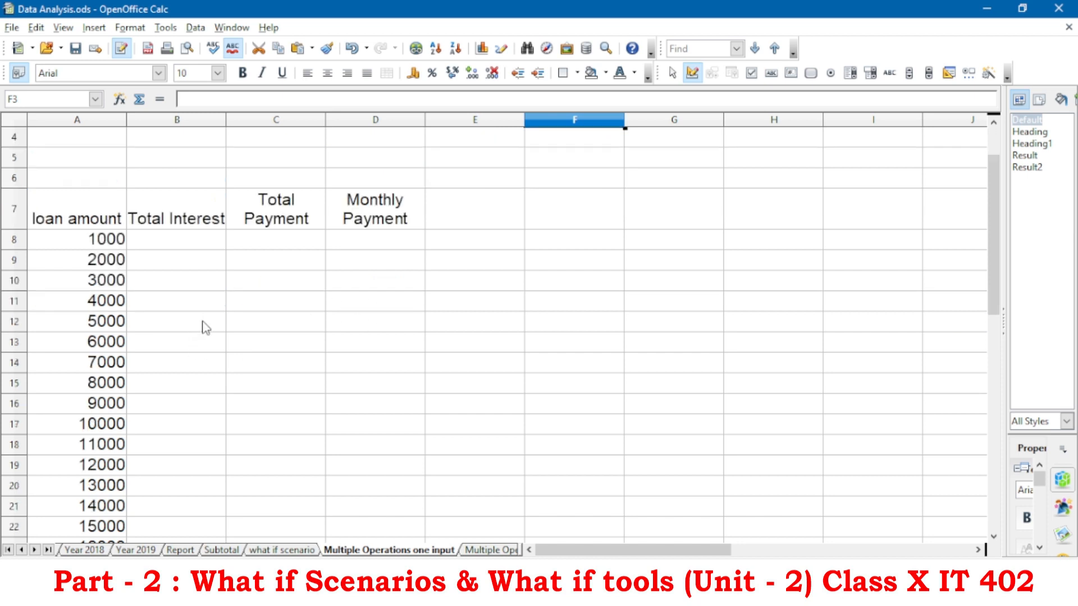
{"action": "left_click_drag", "start_coordinate": [116, 245], "coordinate": [362, 465]}
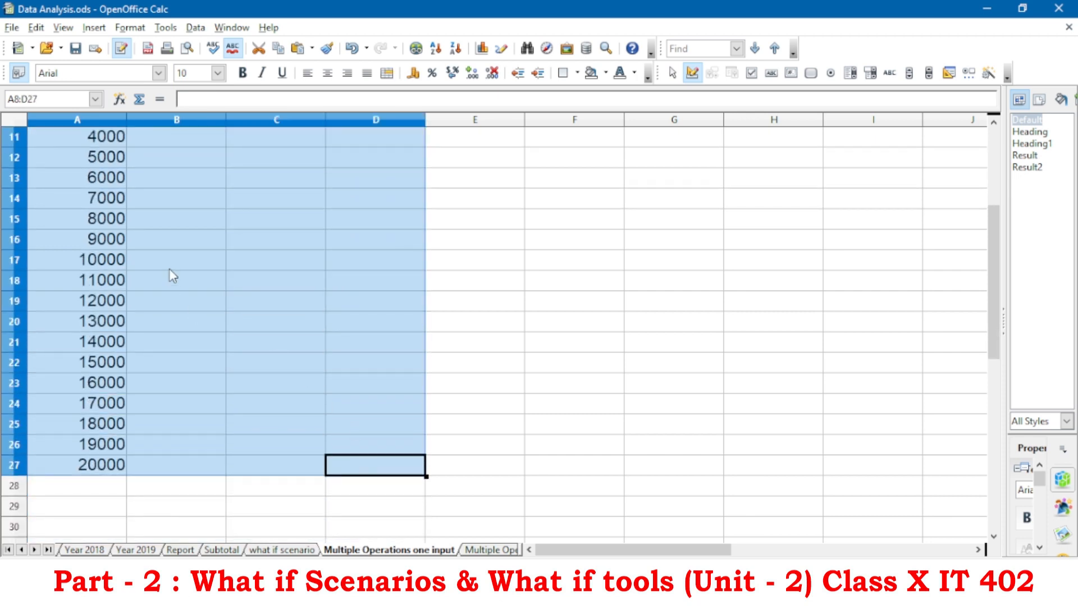
{"action": "scroll", "coordinate": [170, 269], "scroll_direction": "up", "scroll_amount": 4}
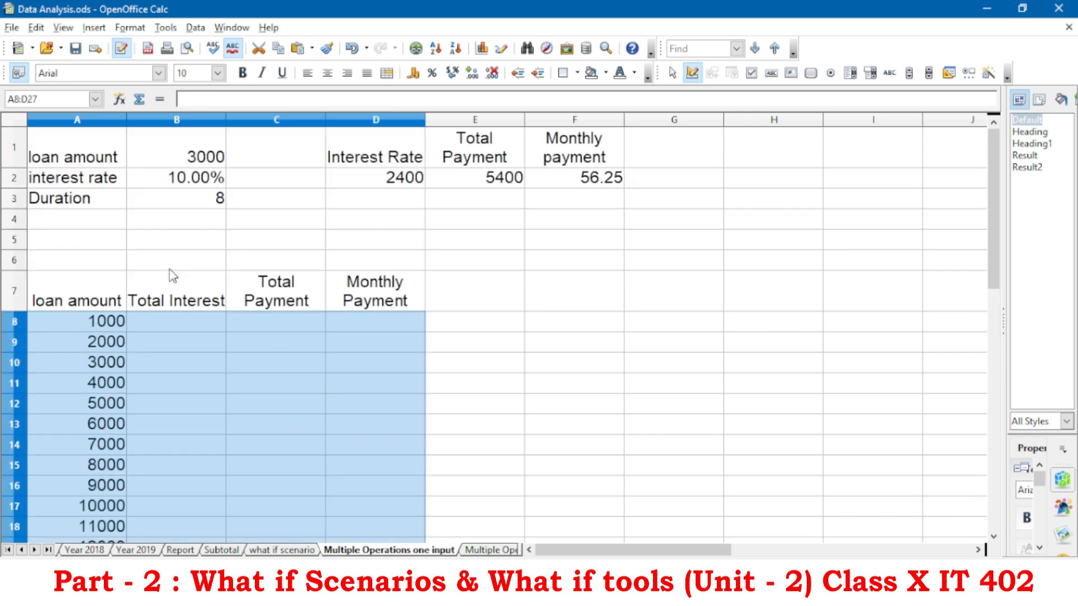
{"action": "left_click", "coordinate": [197, 29]}
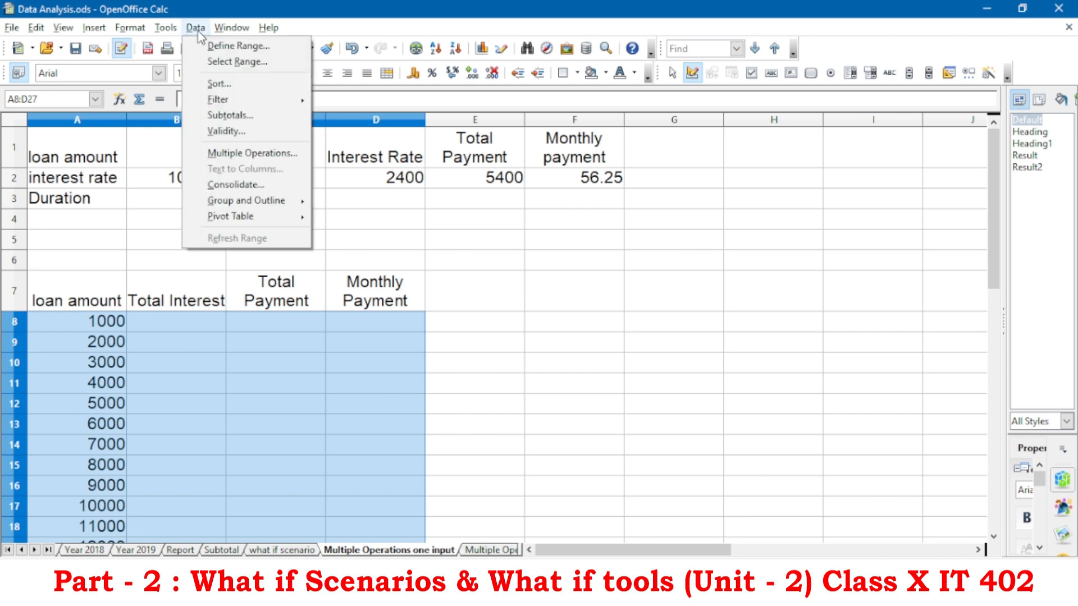
{"action": "left_click", "coordinate": [250, 157]}
{"action": "left_click_drag", "start_coordinate": [420, 243], "coordinate": [551, 227]}
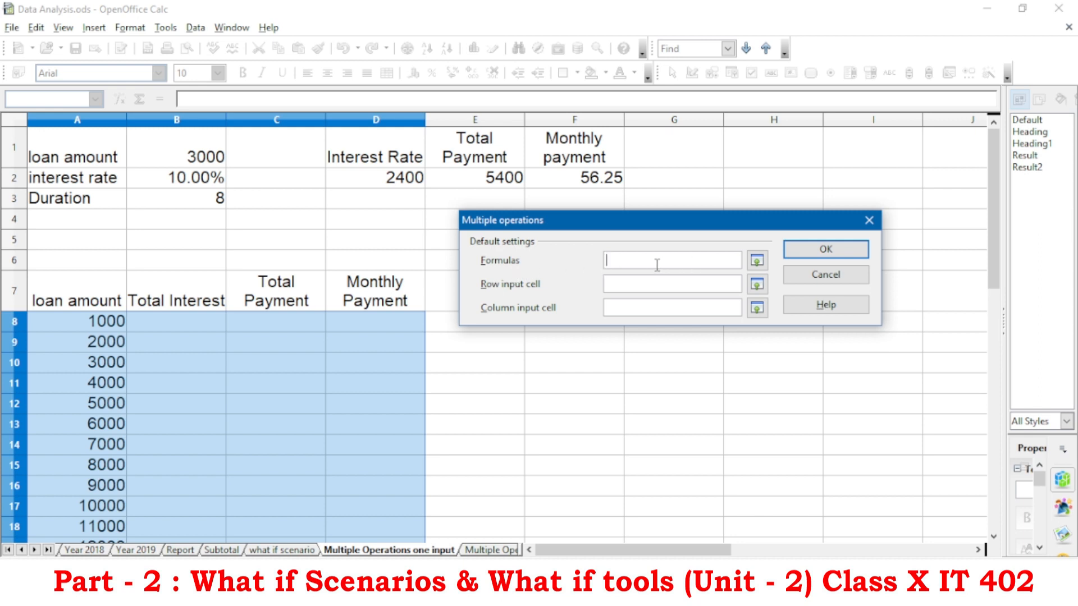
{"action": "left_click_drag", "start_coordinate": [355, 183], "coordinate": [581, 187]}
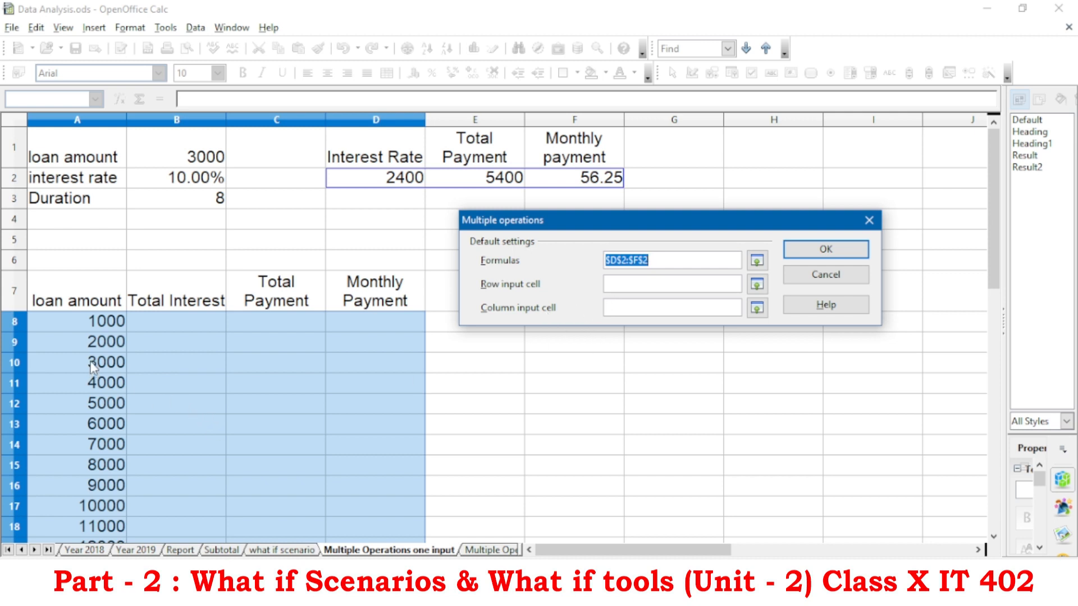
- Set the column input cell to the loan amount $B$1 and run the Multiple Operations calculation
{"action": "scroll", "coordinate": [105, 343], "scroll_direction": "down", "scroll_amount": 1}
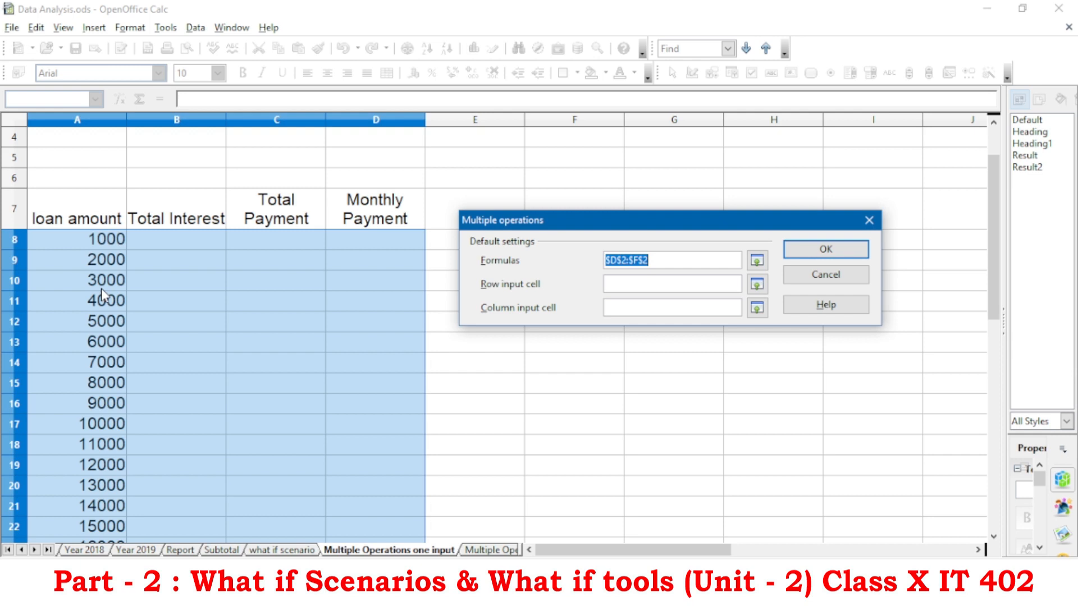
{"action": "scroll", "coordinate": [101, 288], "scroll_direction": "down", "scroll_amount": 1}
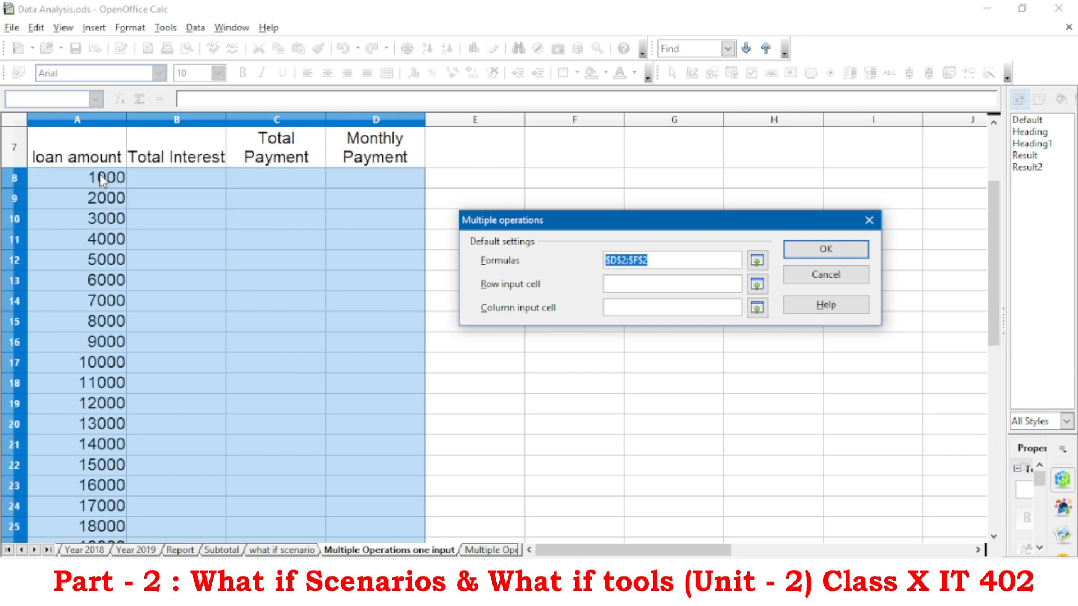
{"action": "scroll", "coordinate": [97, 371], "scroll_direction": "down", "scroll_amount": 3}
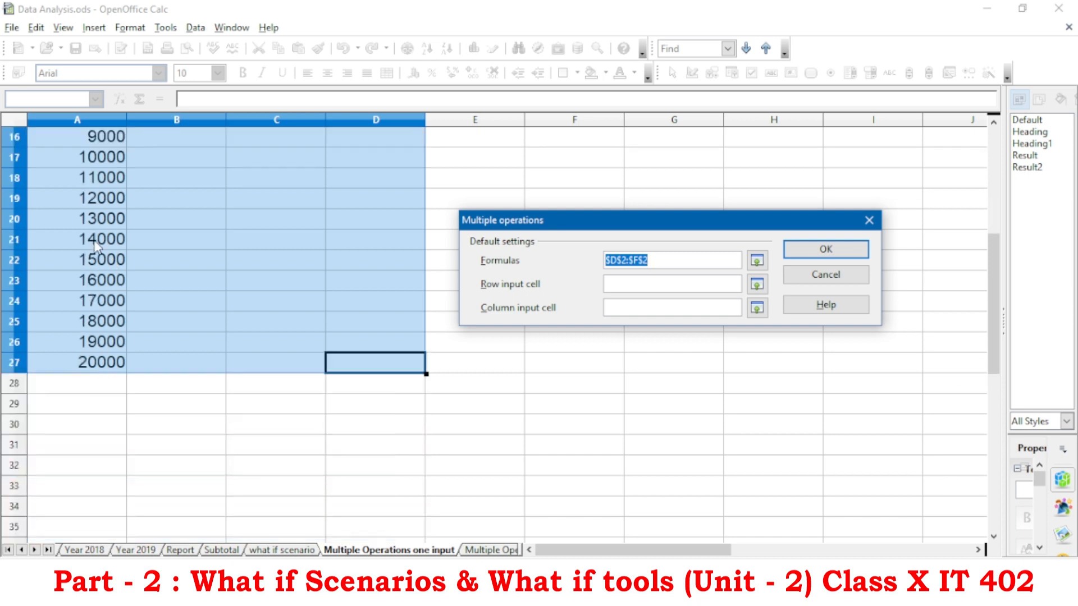
{"action": "scroll", "coordinate": [109, 323], "scroll_direction": "up", "scroll_amount": 5}
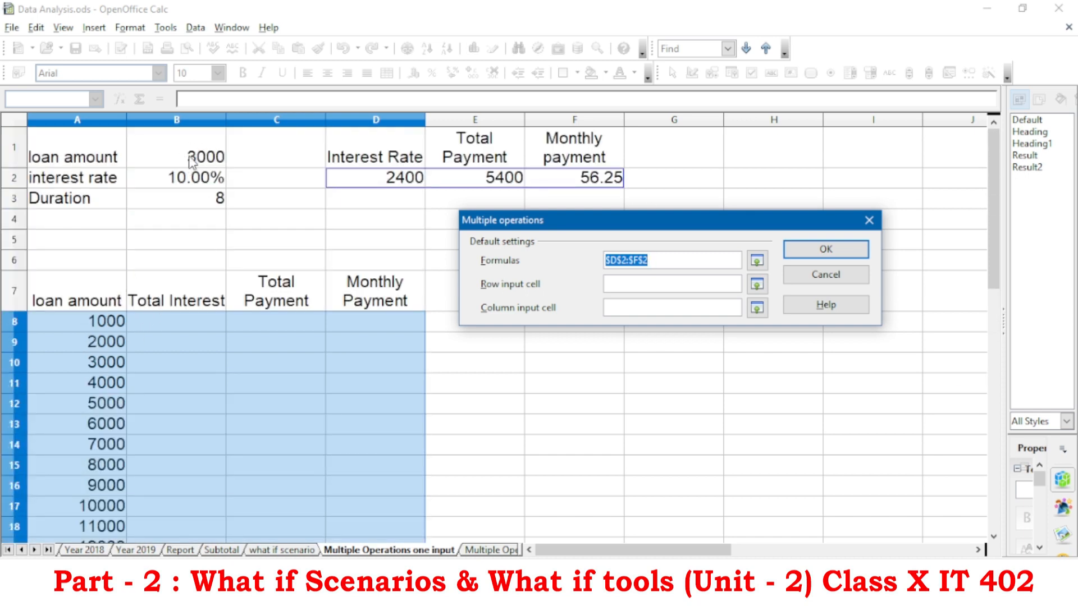
{"action": "left_click", "coordinate": [648, 308]}
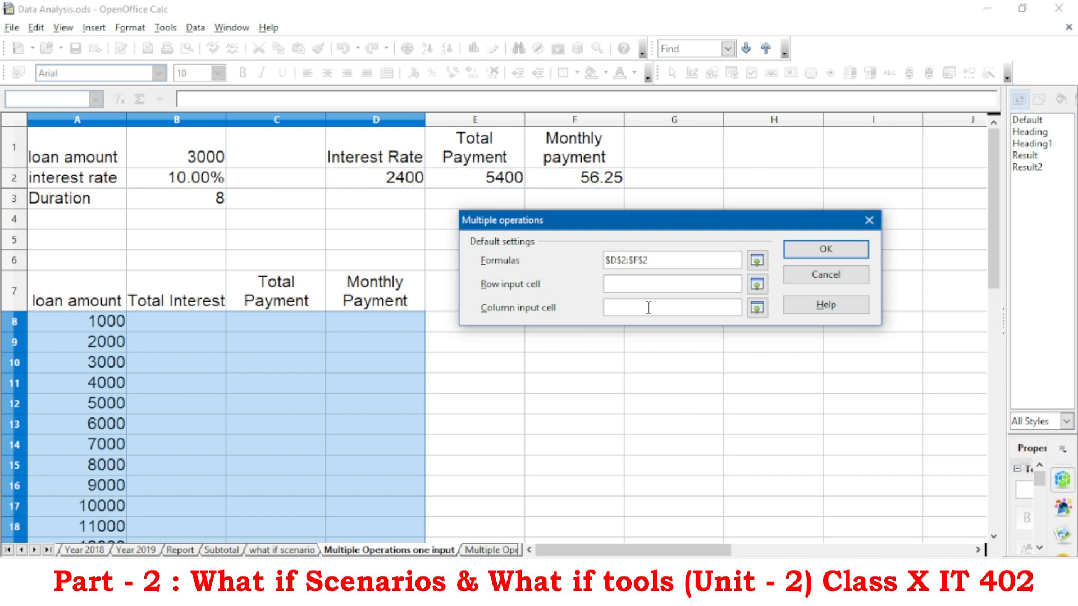
{"action": "left_click", "coordinate": [199, 159]}
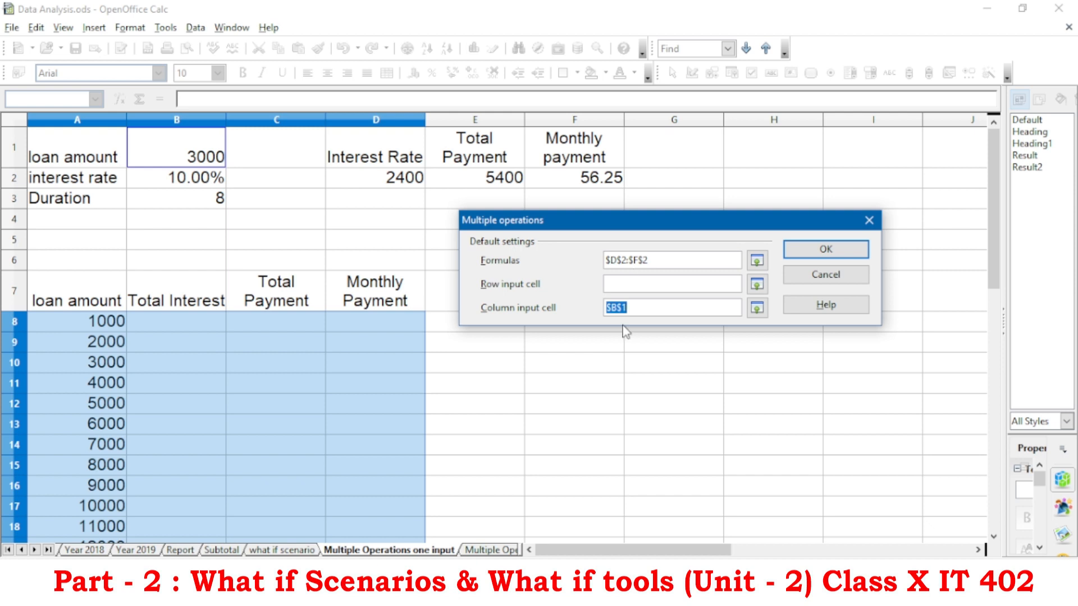
{"action": "left_click", "coordinate": [821, 254]}
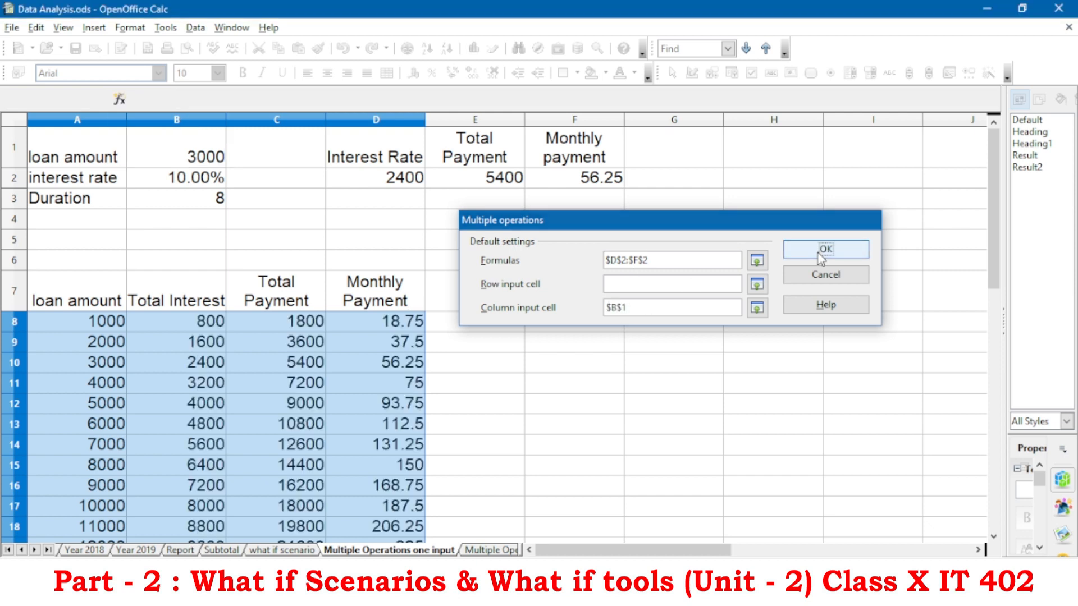
- Examine the calculated interest, total payment and monthly payment for every loan amount in rows 8 to 27
{"action": "scroll", "coordinate": [487, 352], "scroll_direction": "down", "scroll_amount": 3}
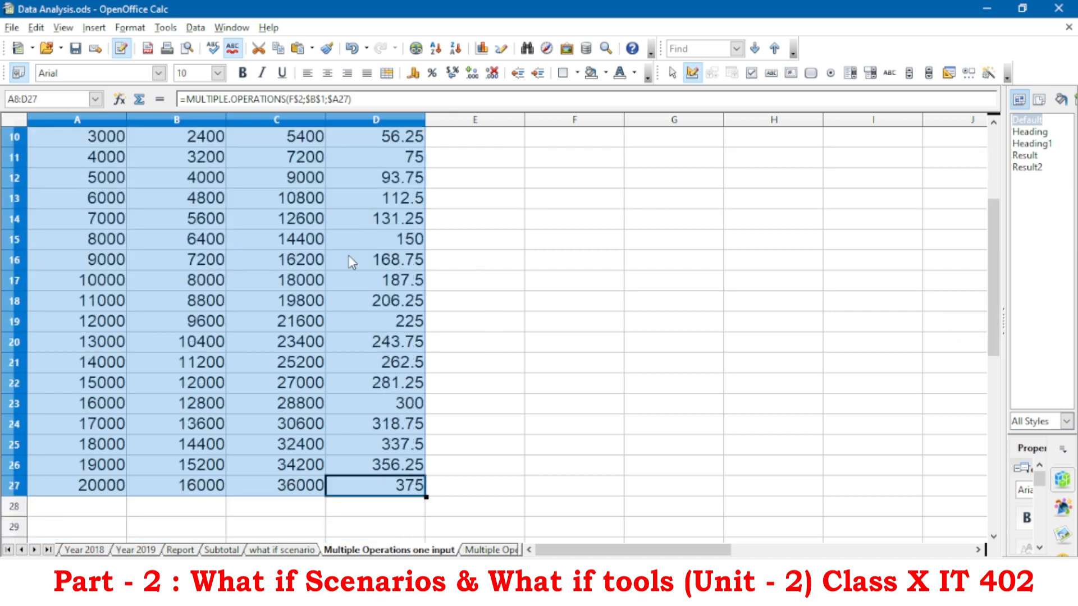
{"action": "scroll", "coordinate": [247, 277], "scroll_direction": "up", "scroll_amount": 2}
{"action": "scroll", "coordinate": [457, 192], "scroll_direction": "up", "scroll_amount": 1}
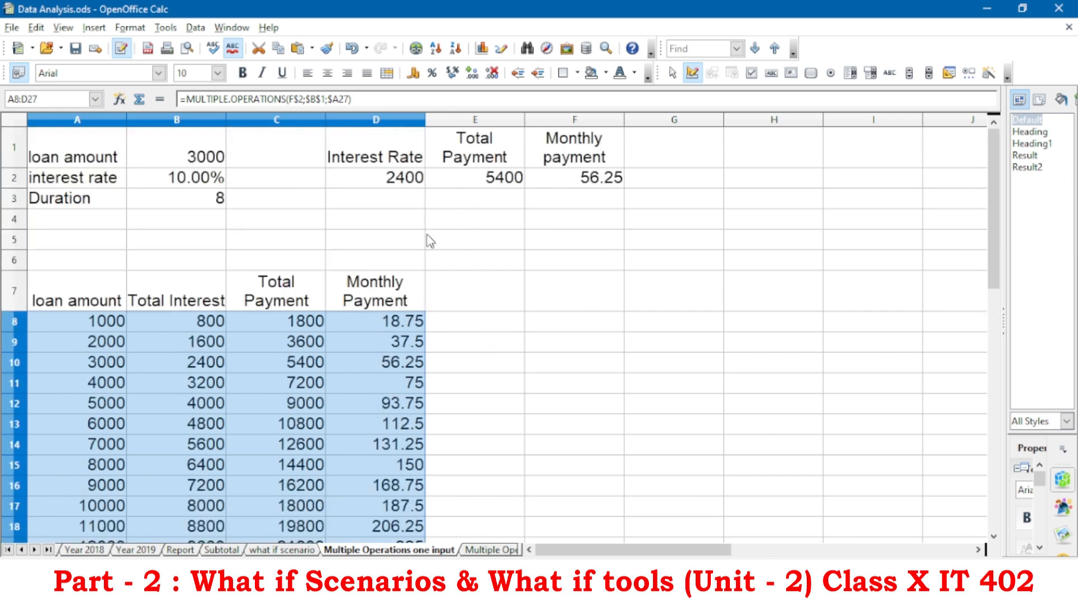
{"action": "scroll", "coordinate": [428, 238], "scroll_direction": "down", "scroll_amount": 1}
{"action": "scroll", "coordinate": [318, 256], "scroll_direction": "down", "scroll_amount": 3}
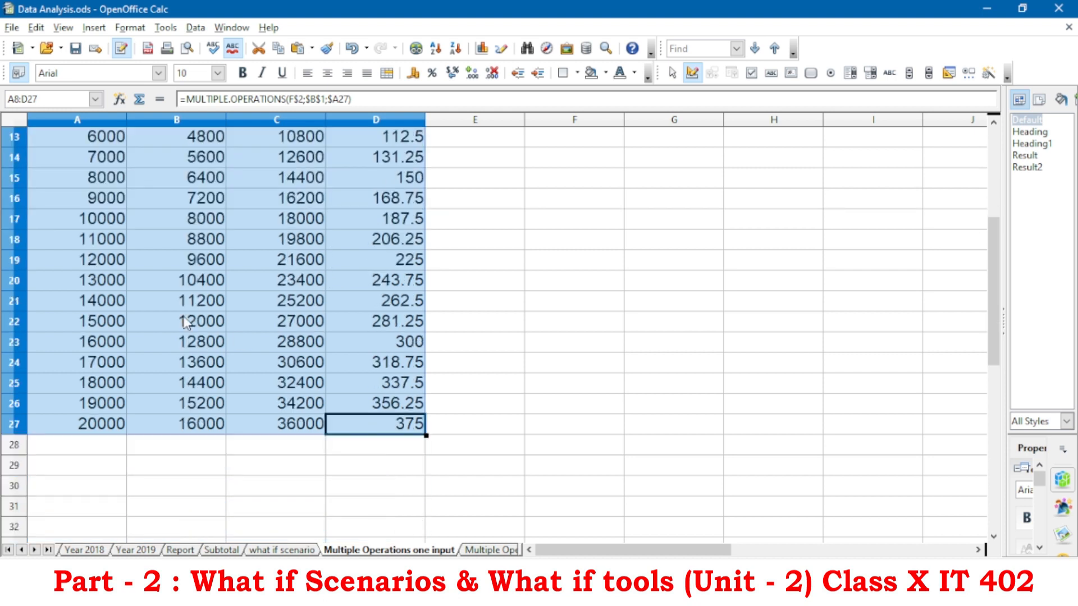
{"action": "scroll", "coordinate": [185, 323], "scroll_direction": "up", "scroll_amount": 3}
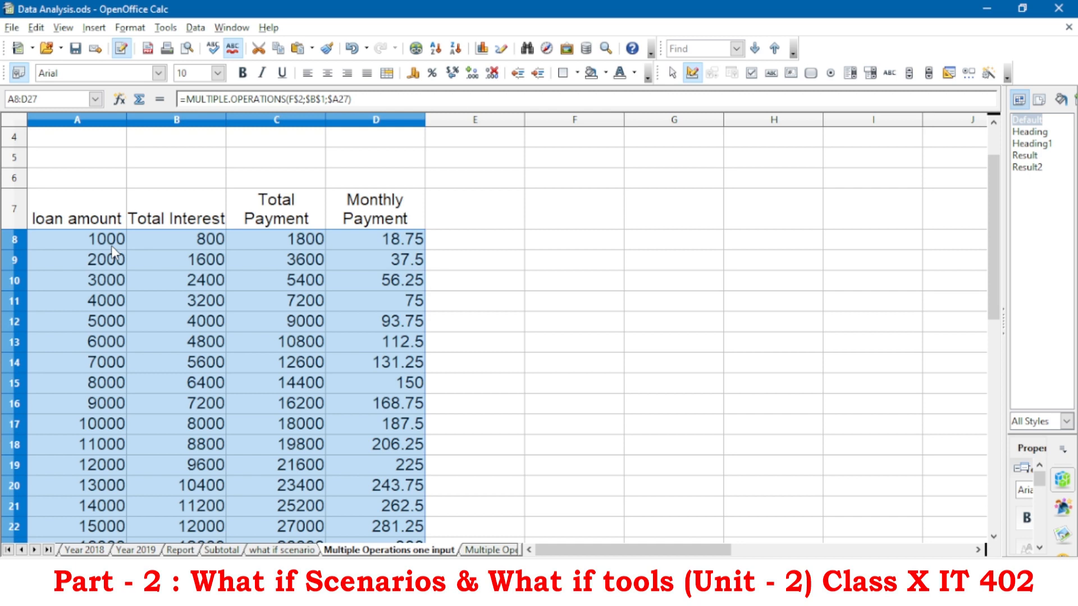
{"action": "scroll", "coordinate": [112, 247], "scroll_direction": "down", "scroll_amount": 5}
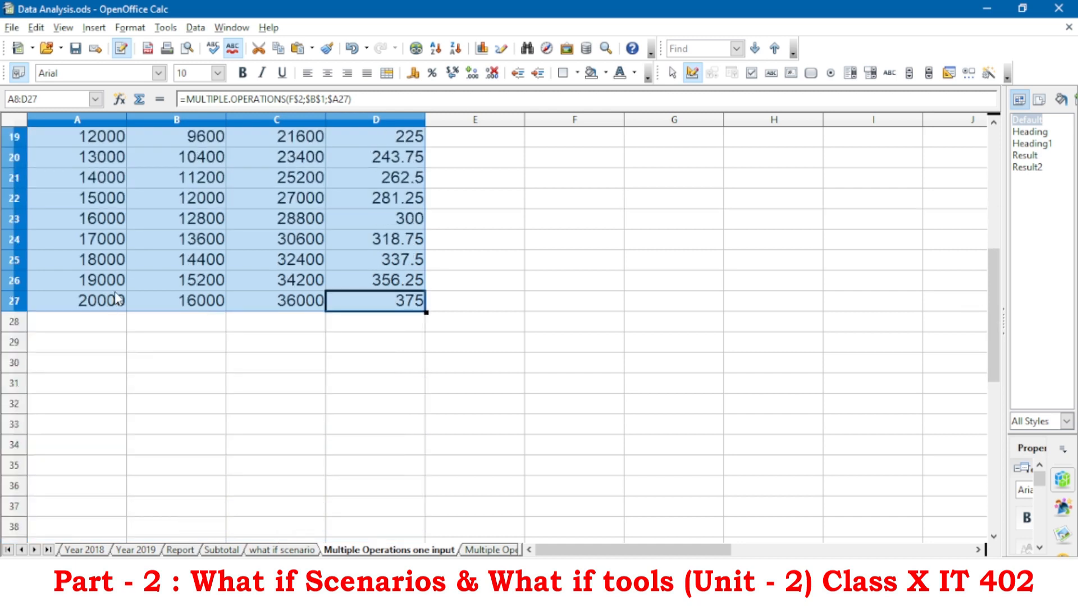
{"action": "scroll", "coordinate": [171, 259], "scroll_direction": "up", "scroll_amount": 6}
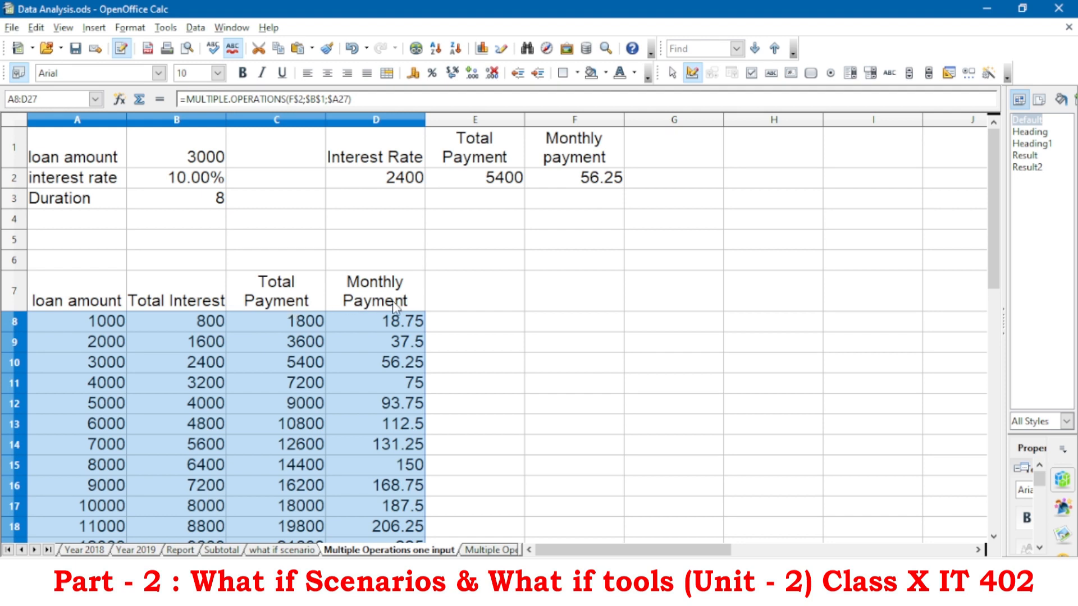
{"action": "scroll", "coordinate": [413, 273], "scroll_direction": "down", "scroll_amount": 3}
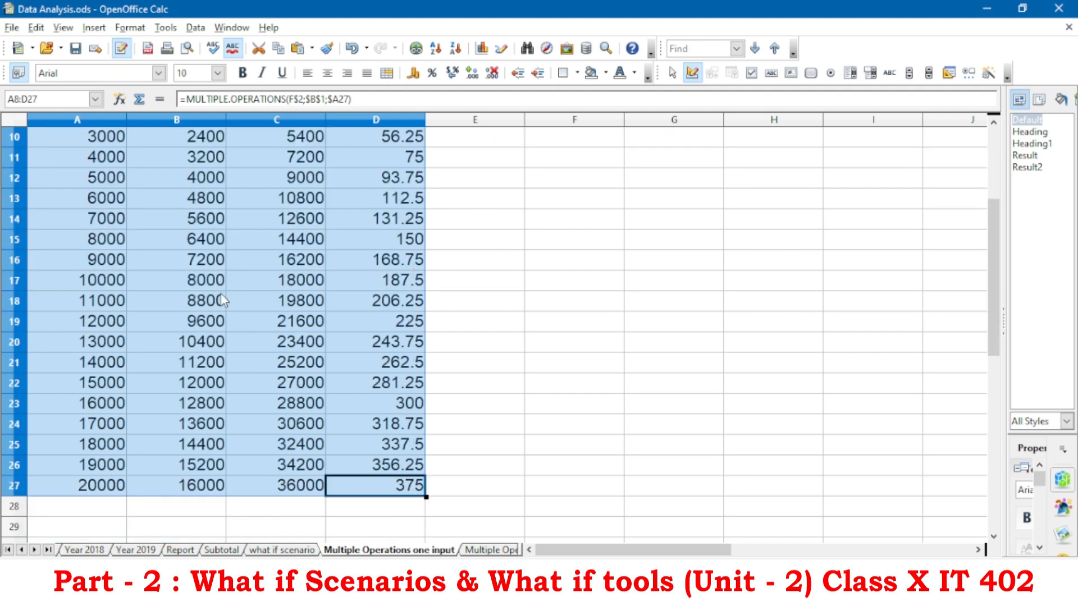
{"action": "scroll", "coordinate": [223, 299], "scroll_direction": "up", "scroll_amount": 3}
{"action": "scroll", "coordinate": [125, 309], "scroll_direction": "down", "scroll_amount": 3}
{"action": "scroll", "coordinate": [119, 280], "scroll_direction": "up", "scroll_amount": 3}
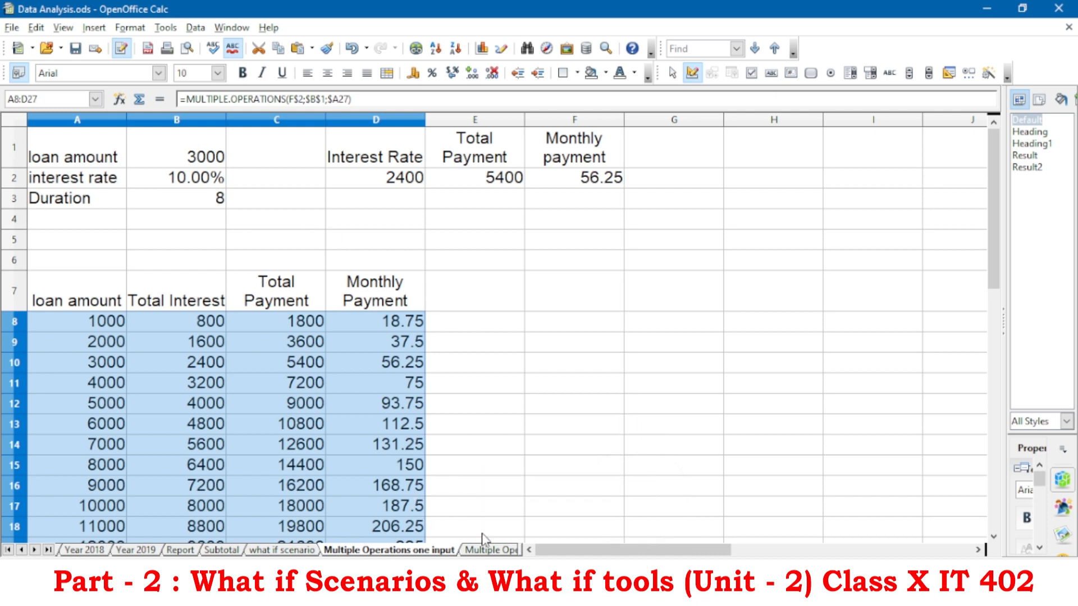
- On the Multiple Operation Two input sheet, calculate the total interest in cell B7 with the formula =B2*B3*B4
{"action": "left_click", "coordinate": [490, 550]}
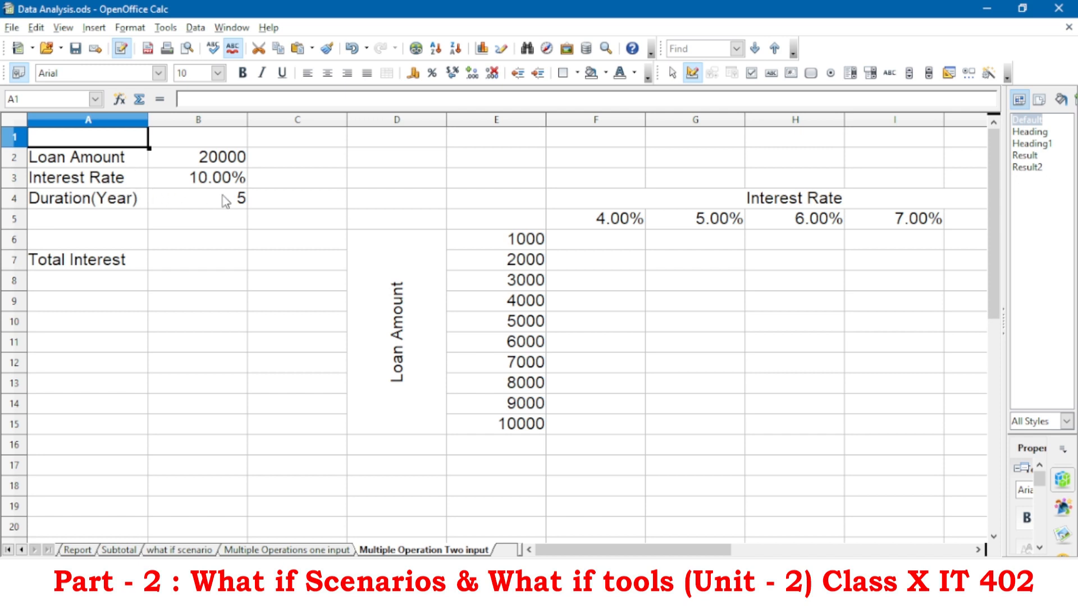
{"action": "left_click", "coordinate": [169, 265]}
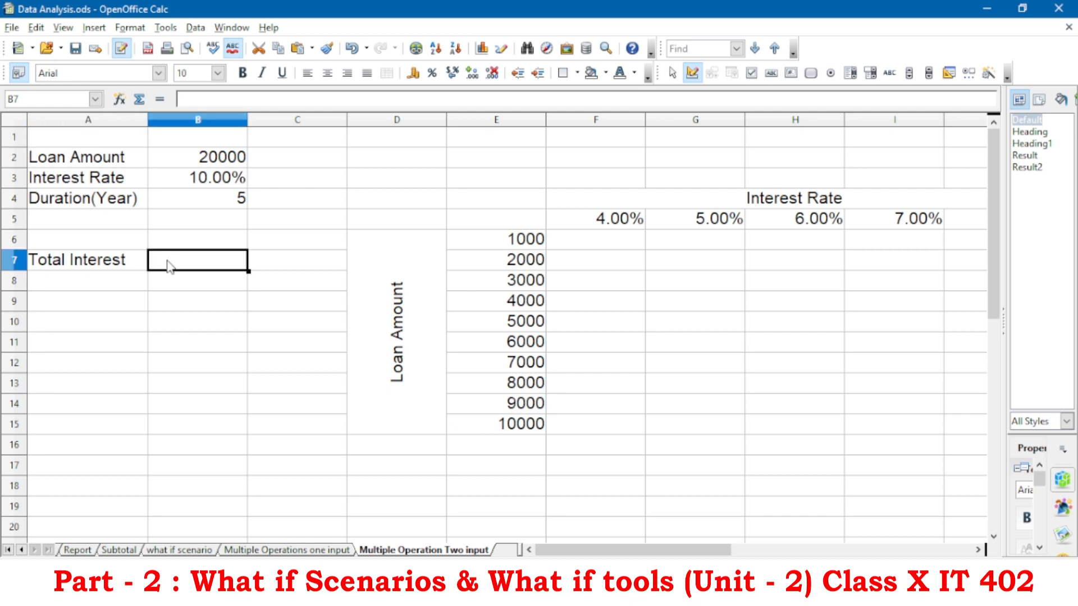
{"action": "type", "text": "="}
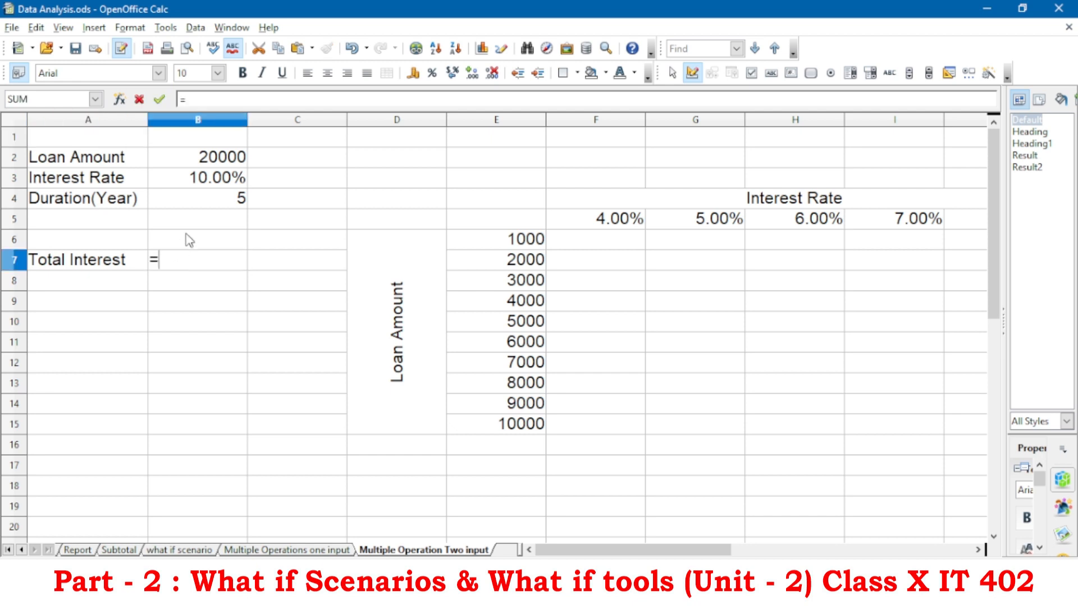
{"action": "left_click", "coordinate": [189, 163]}
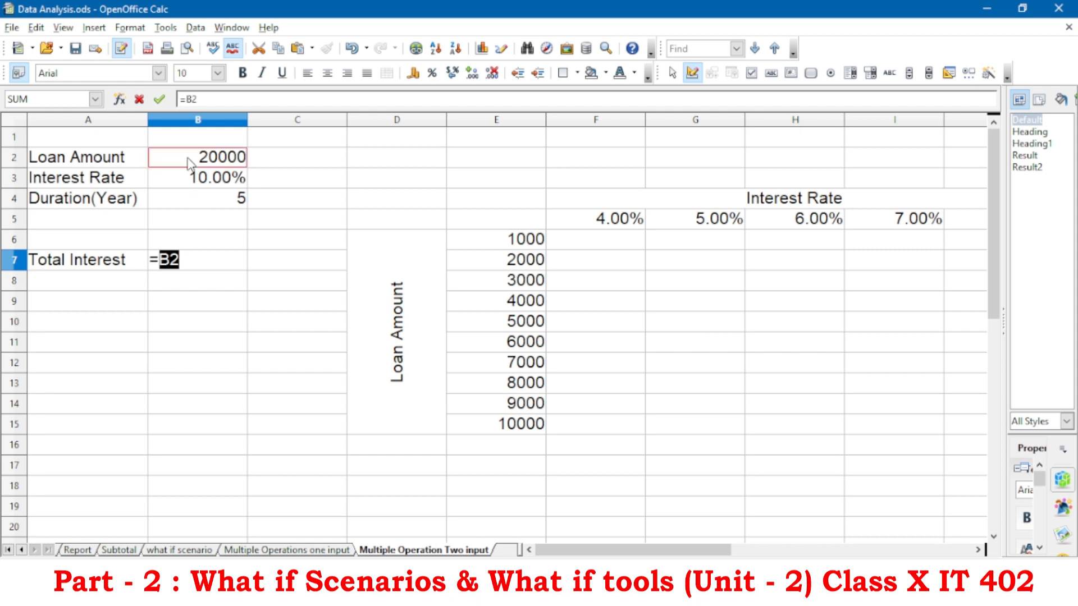
{"action": "type", "text": "*"}
{"action": "left_click", "coordinate": [192, 177]}
{"action": "type", "text": "*"}
{"action": "left_click", "coordinate": [195, 201]}
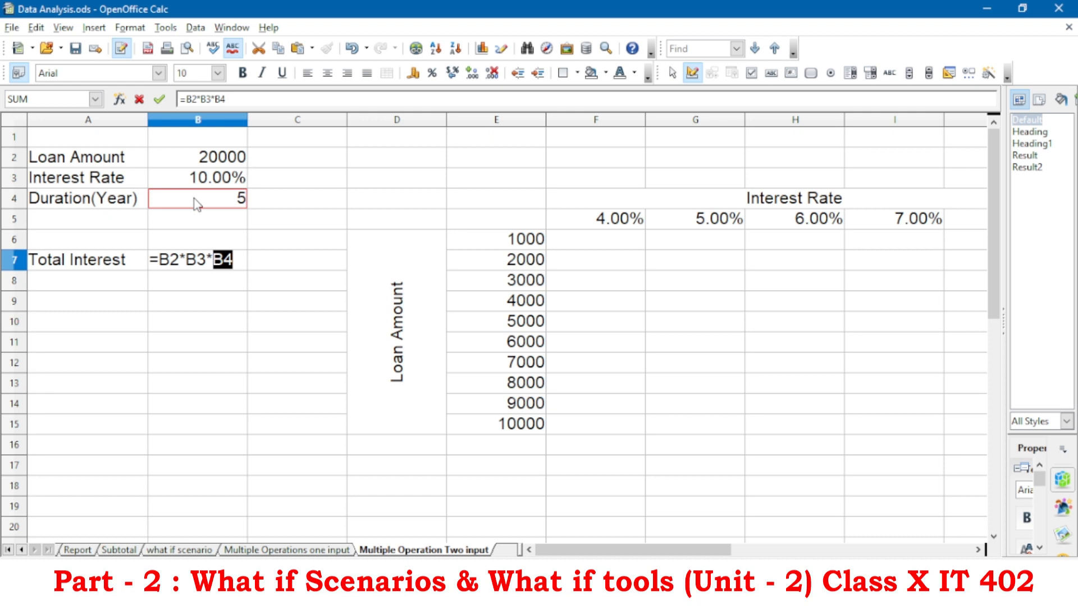
{"action": "key", "text": "Return"}
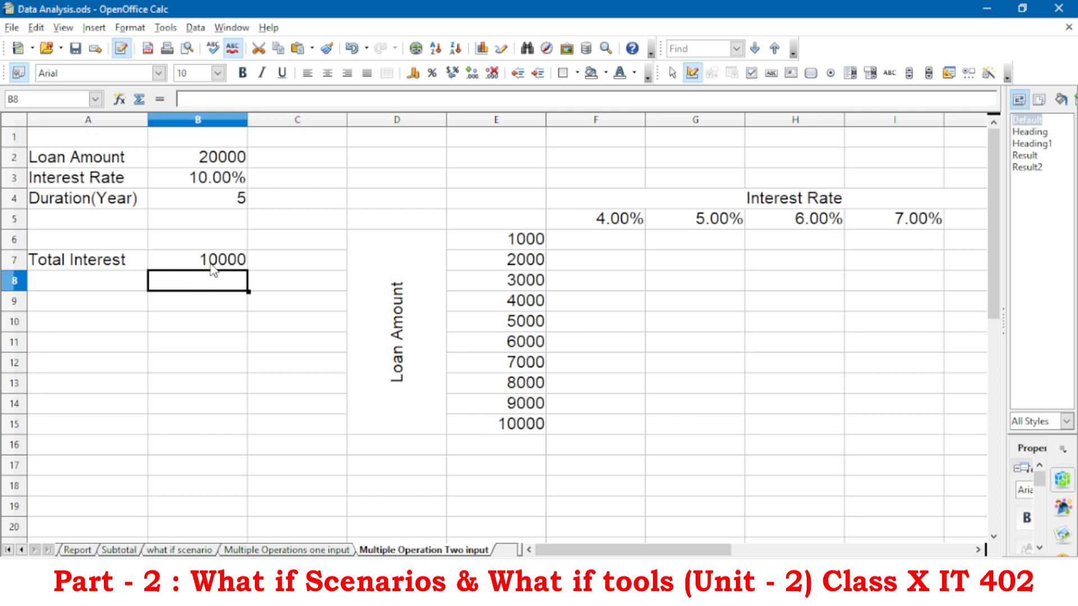
- Review the total interest results in B8:B15 on the Multiple Operations one input sheet
{"action": "left_click", "coordinate": [320, 550]}
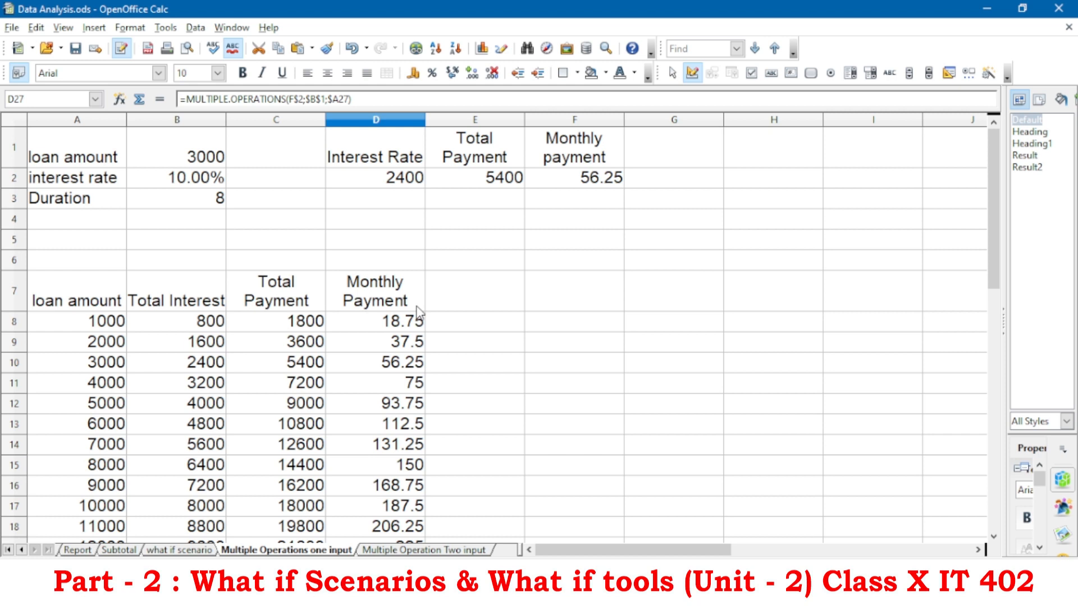
{"action": "left_click", "coordinate": [187, 326]}
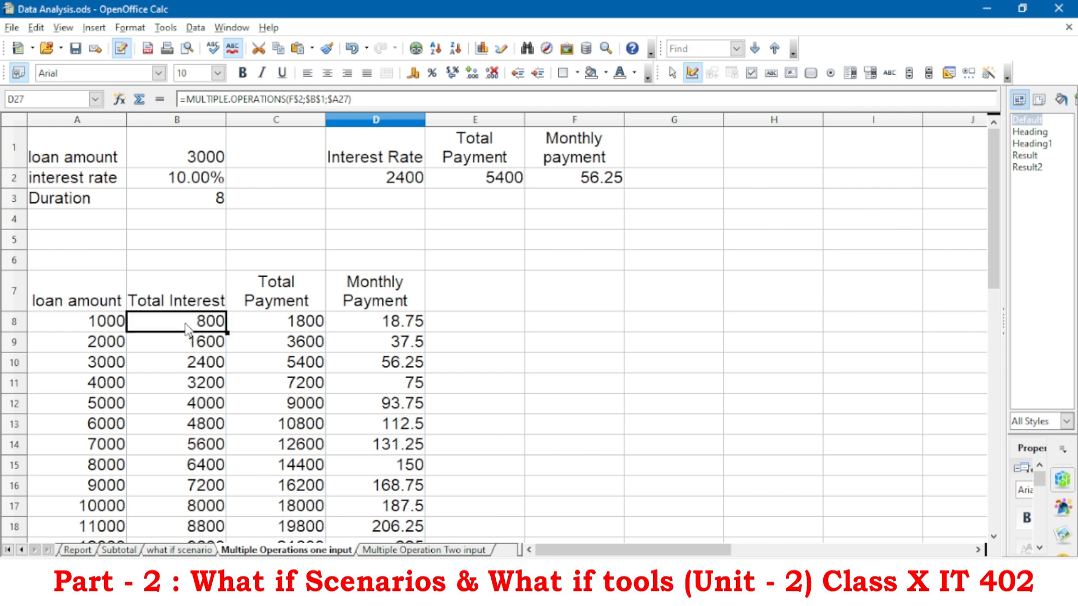
{"action": "left_click_drag", "start_coordinate": [187, 326], "coordinate": [179, 465]}
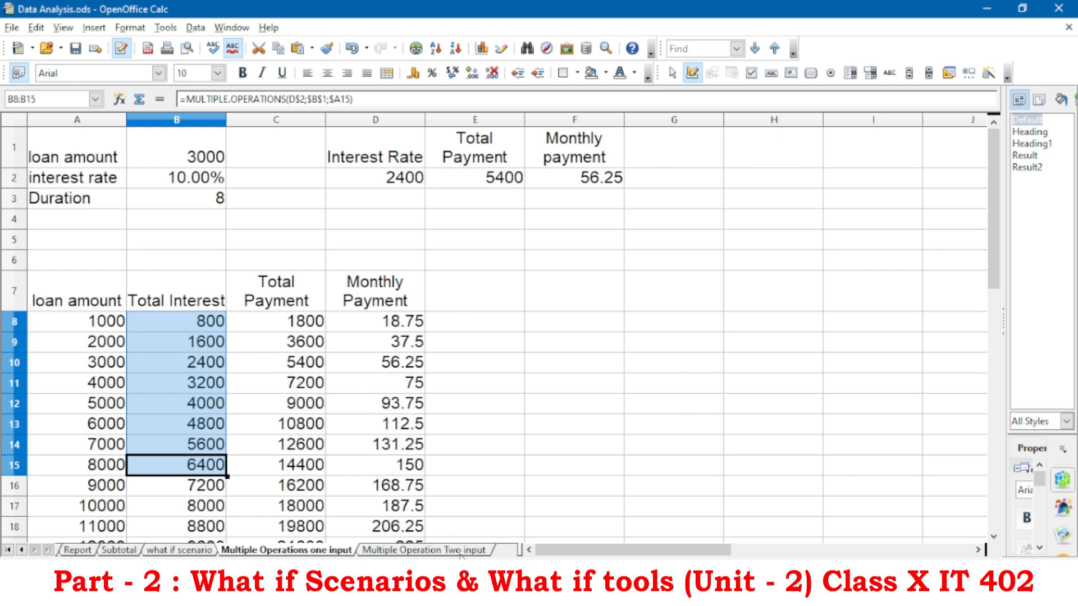
- On the Multiple Operation Two input sheet, start Multiple Operations on the range E5:I15 and set its formulas cell to $B$7
{"action": "left_click", "coordinate": [461, 550]}
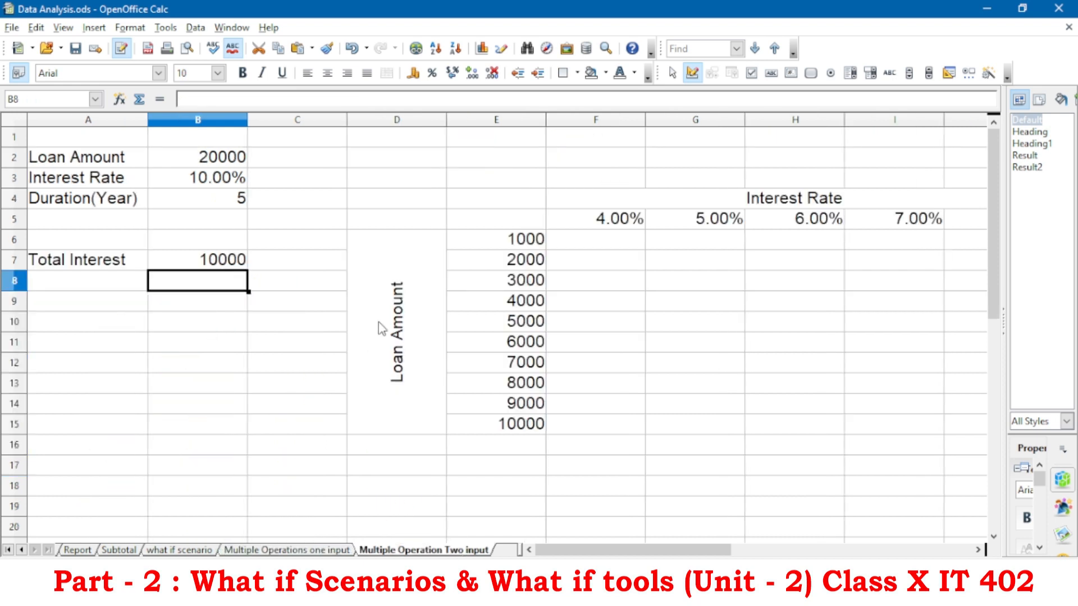
{"action": "left_click", "coordinate": [587, 247]}
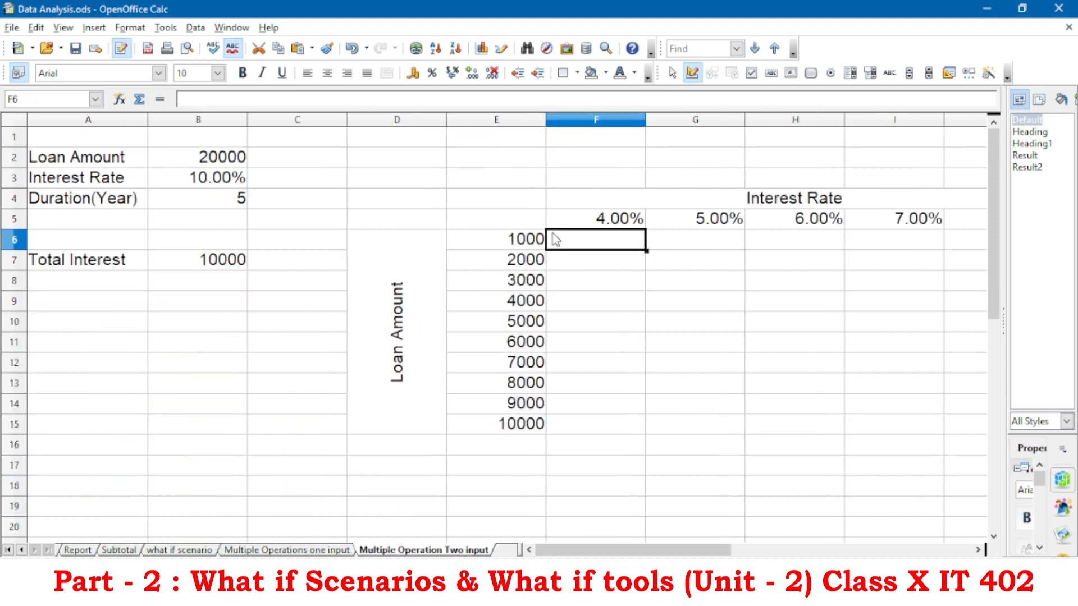
{"action": "left_click_drag", "start_coordinate": [534, 225], "coordinate": [906, 435]}
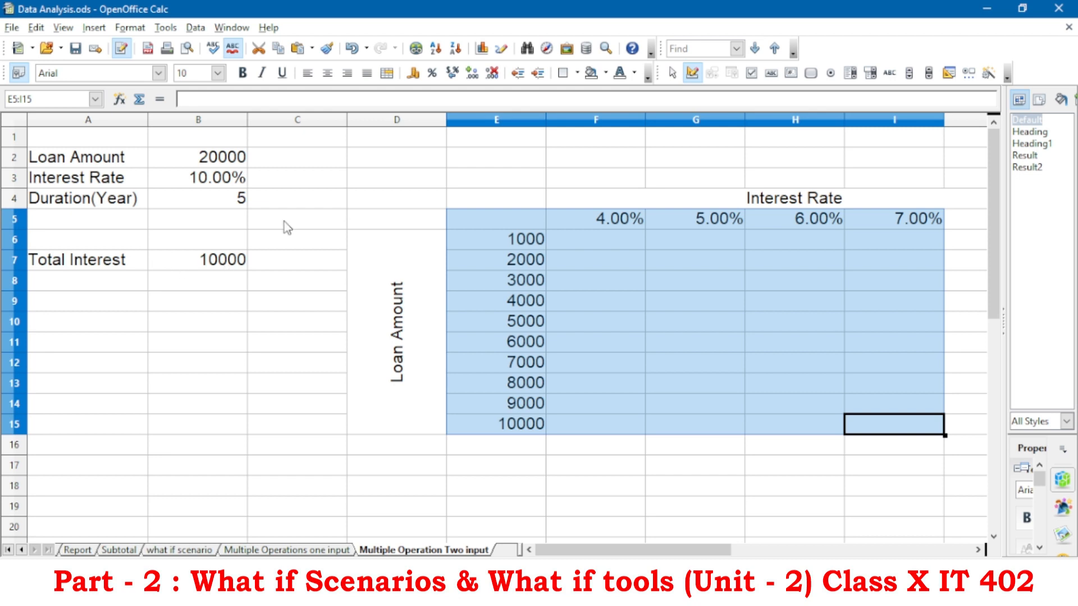
{"action": "left_click", "coordinate": [196, 28]}
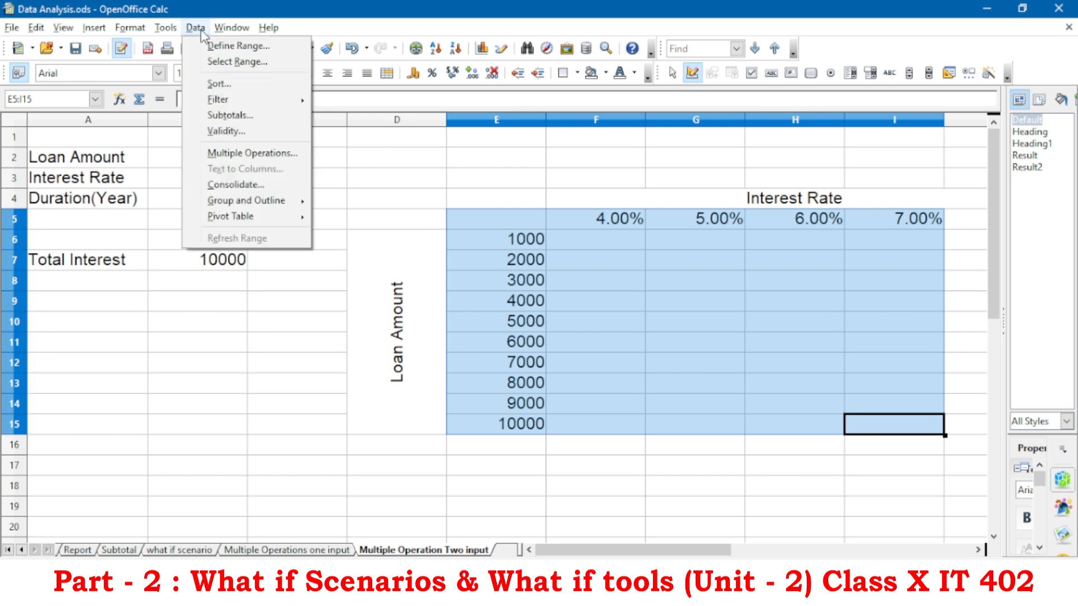
{"action": "left_click", "coordinate": [229, 154]}
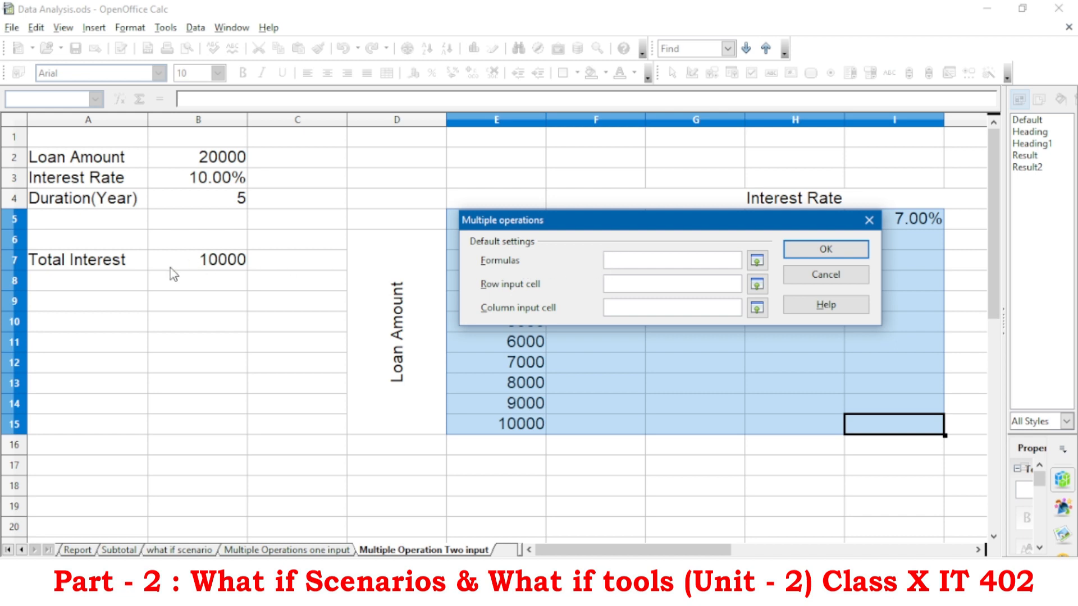
{"action": "left_click", "coordinate": [208, 269]}
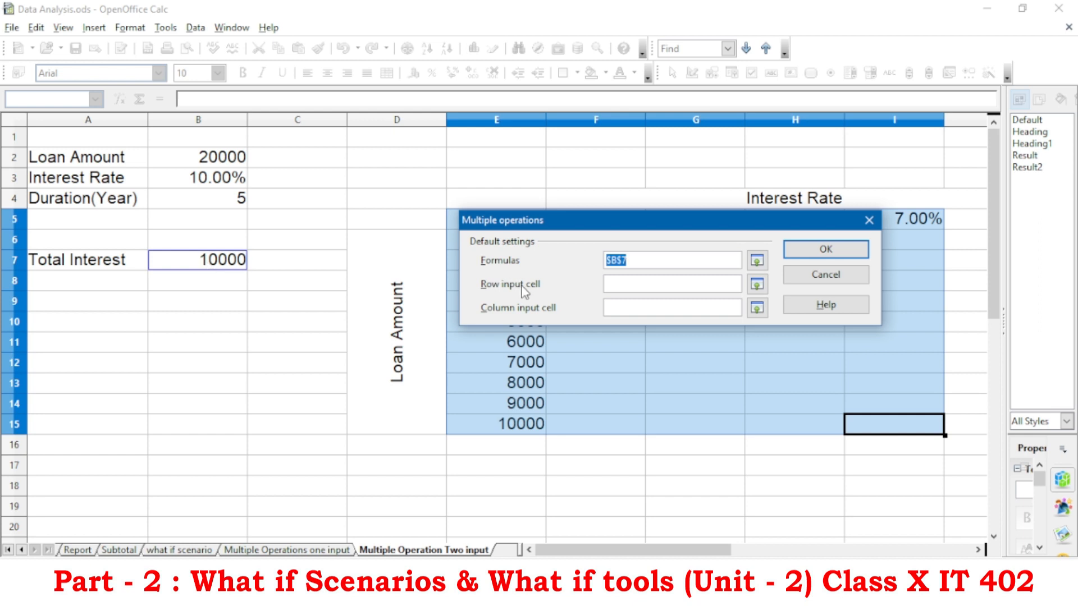
- Set the row input cell of the Multiple Operations to the interest rate $B$3
{"action": "left_click_drag", "start_coordinate": [548, 225], "coordinate": [535, 310]}
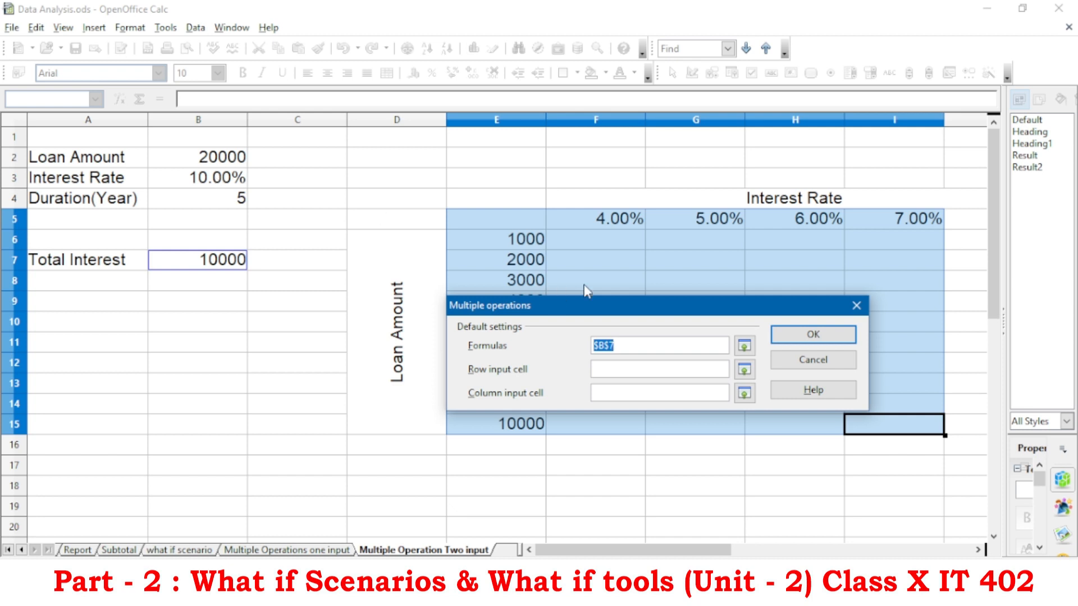
{"action": "left_click", "coordinate": [606, 369]}
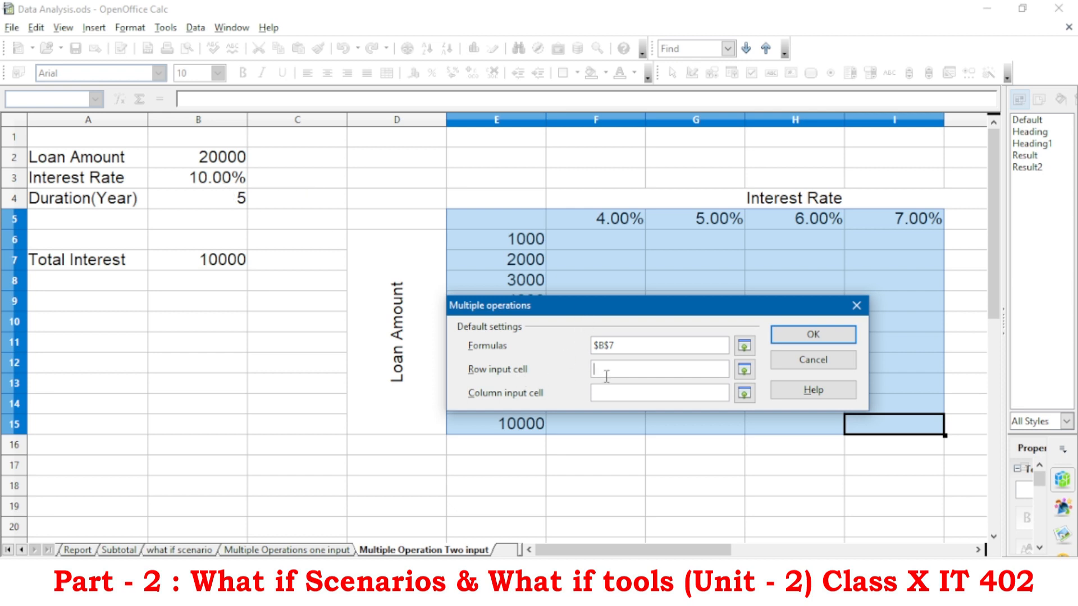
{"action": "left_click", "coordinate": [219, 182]}
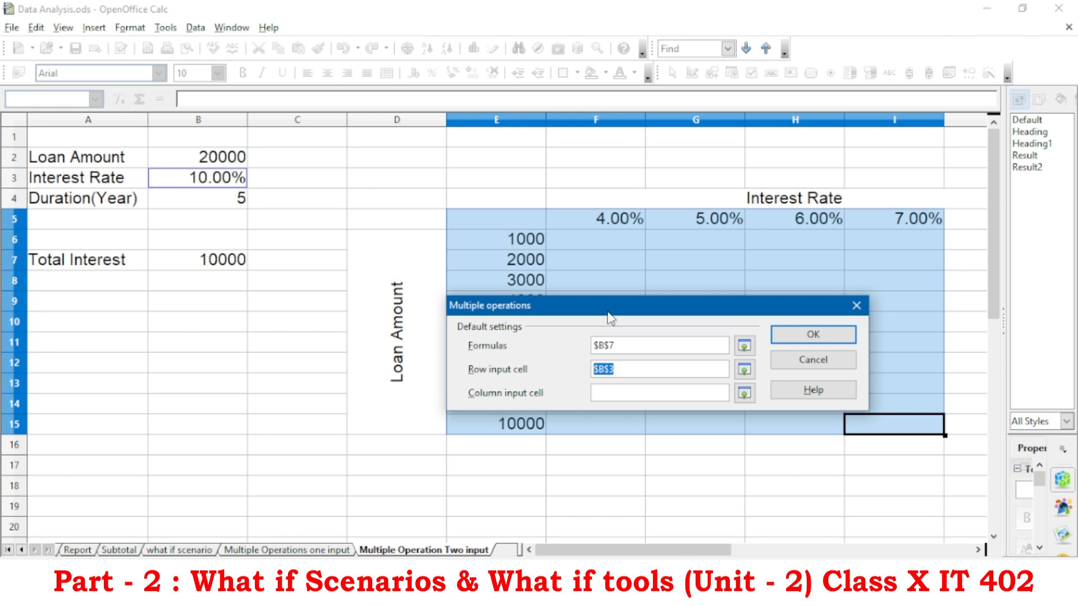
- Set the column input cell to the loan amount $B$2 and run the two-variable Multiple Operations calculation
{"action": "left_click", "coordinate": [622, 397]}
{"action": "left_click_drag", "start_coordinate": [606, 317], "coordinate": [713, 320]}
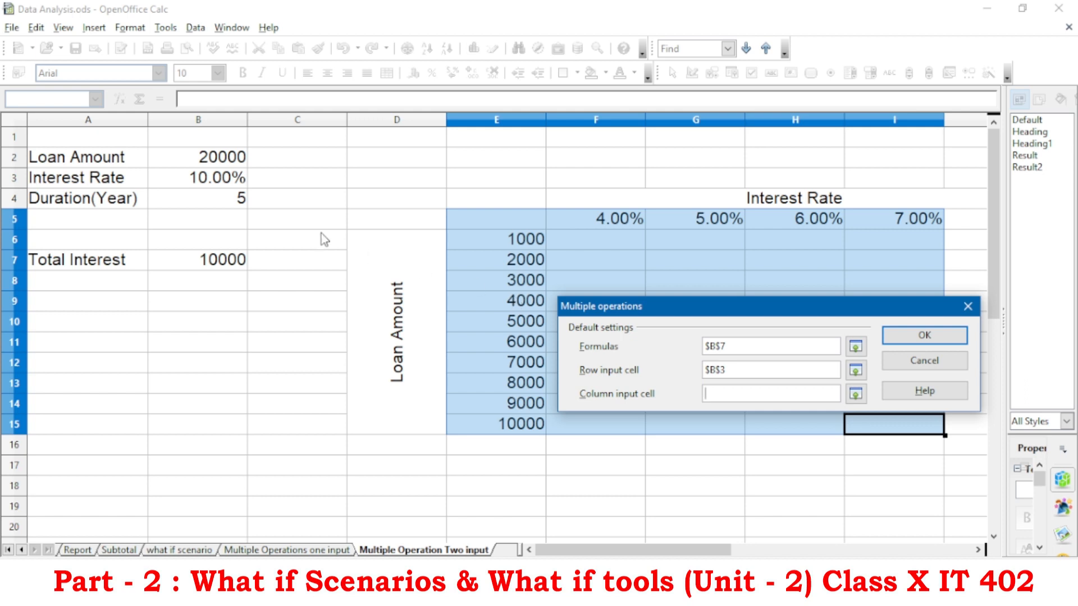
{"action": "left_click", "coordinate": [226, 163]}
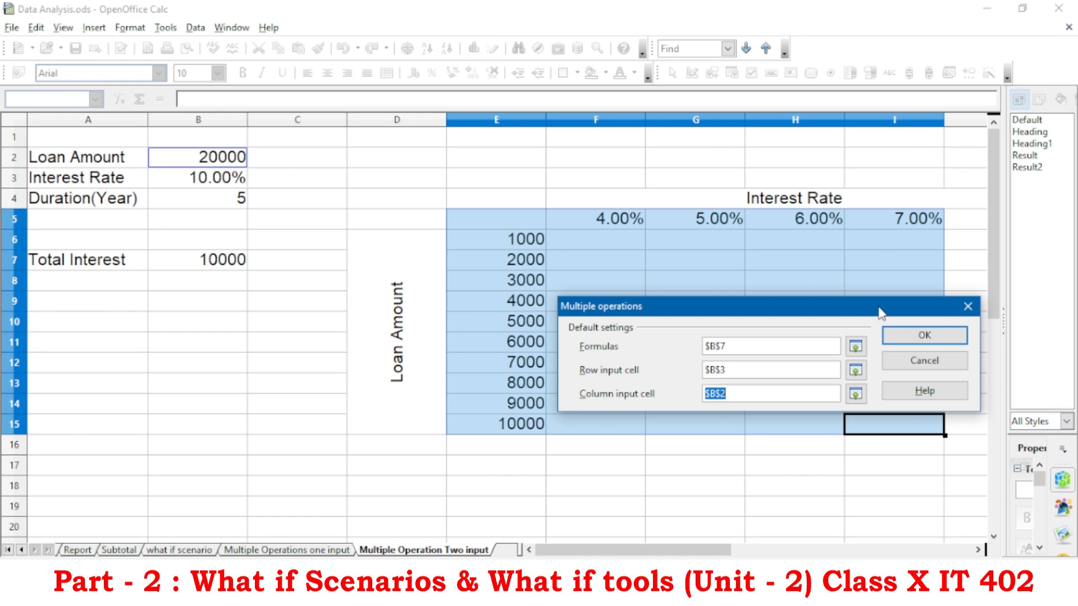
{"action": "left_click_drag", "start_coordinate": [883, 310], "coordinate": [393, 231]}
{"action": "left_click", "coordinate": [418, 260]}
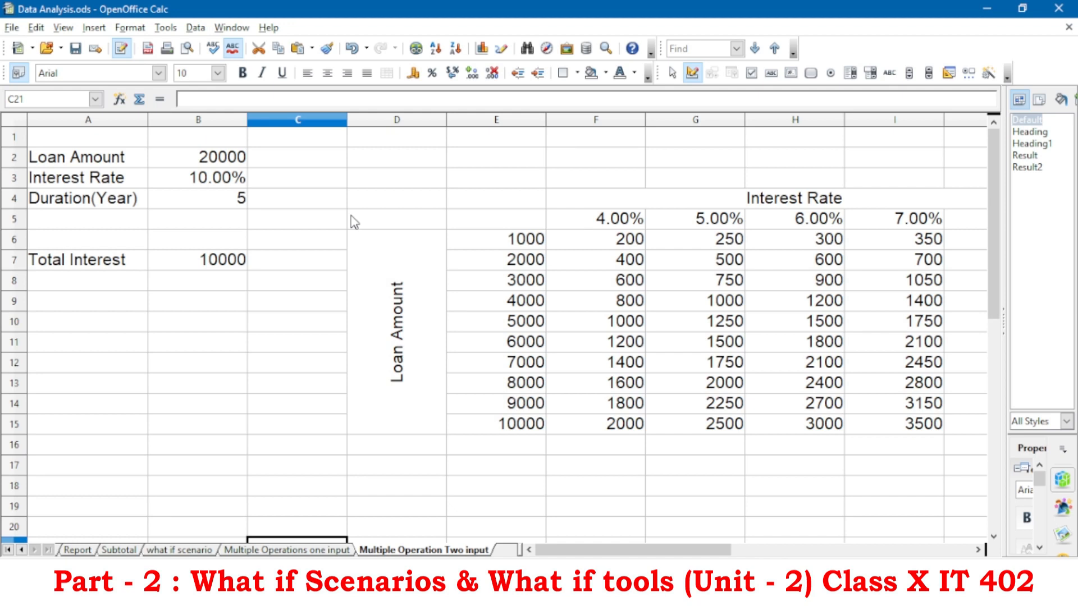
- Review the one-input and what if scenario sheets, and return to the two-input results table
{"action": "left_click", "coordinate": [314, 551]}
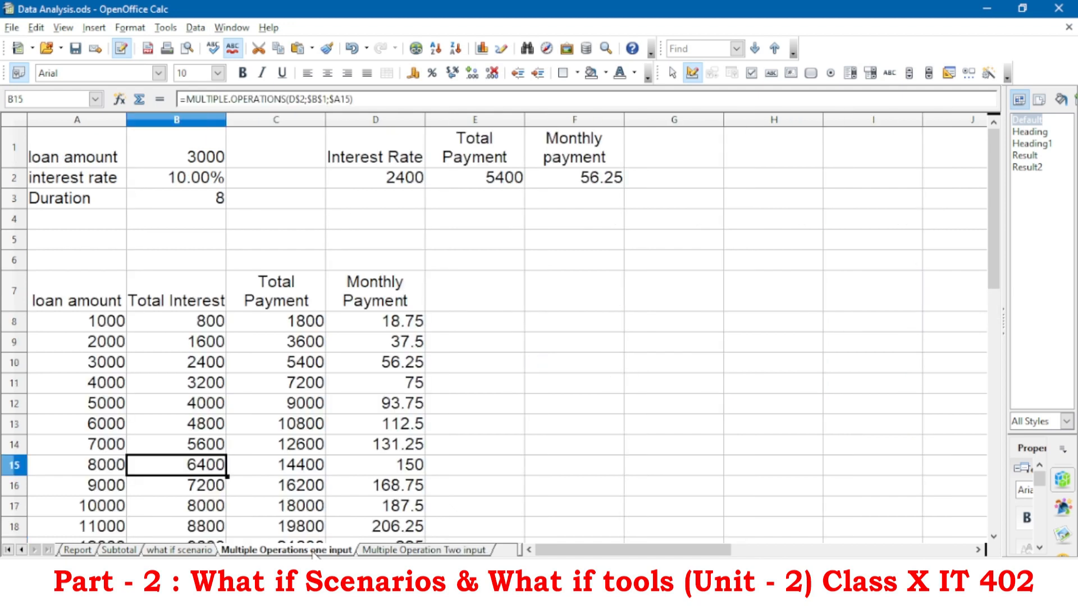
{"action": "left_click", "coordinate": [198, 550]}
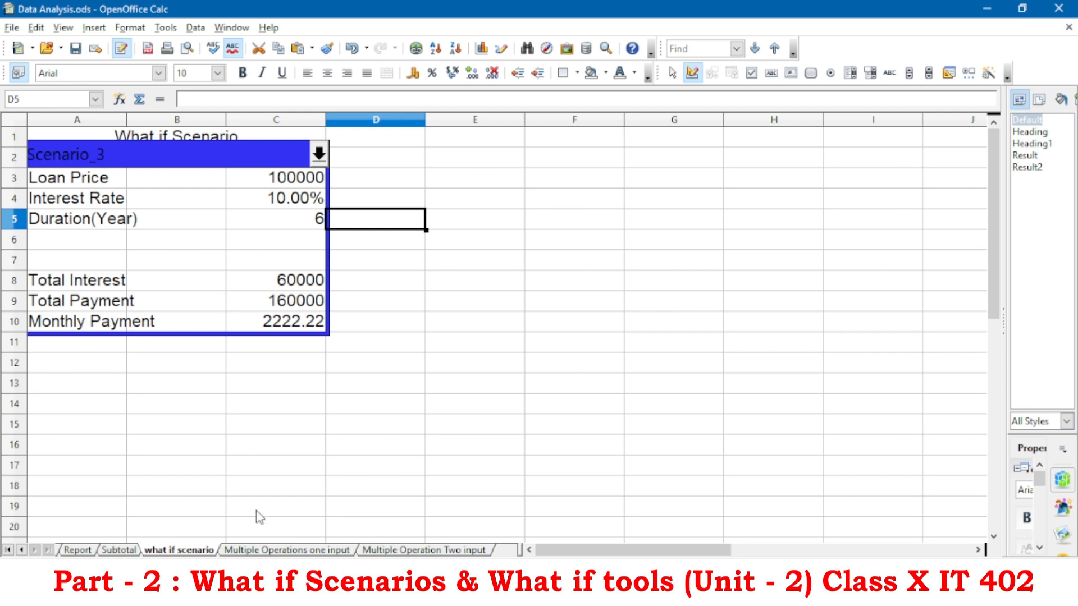
{"action": "left_click", "coordinate": [269, 550]}
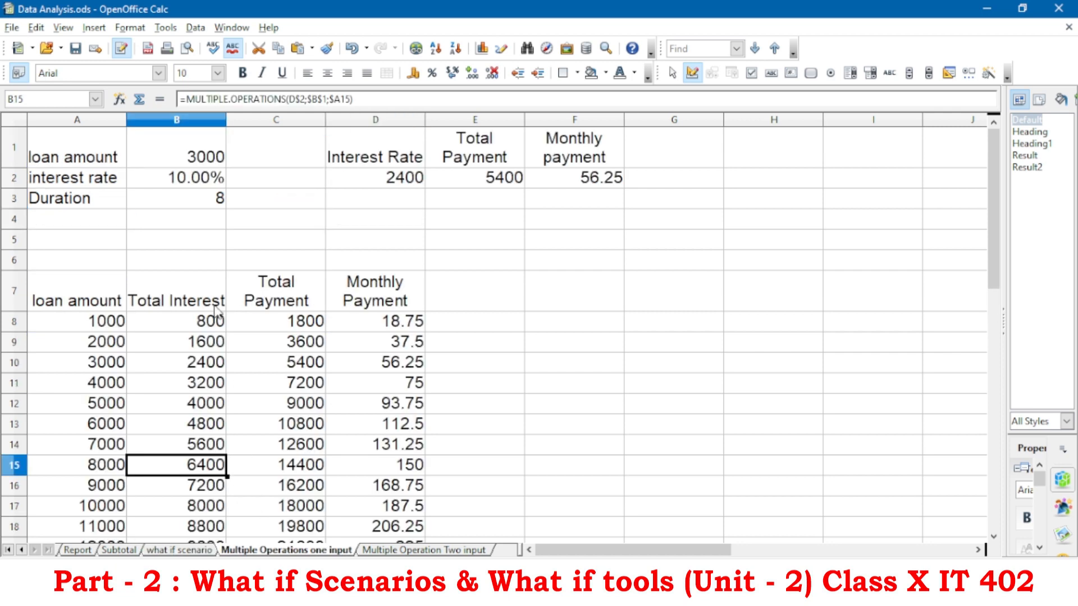
{"action": "left_click", "coordinate": [422, 550]}
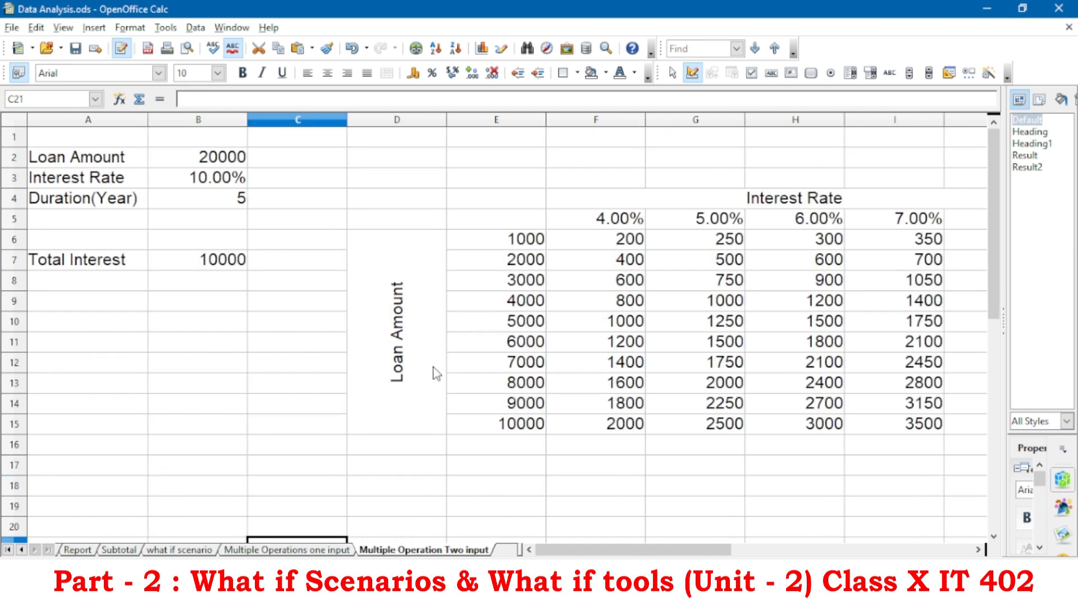